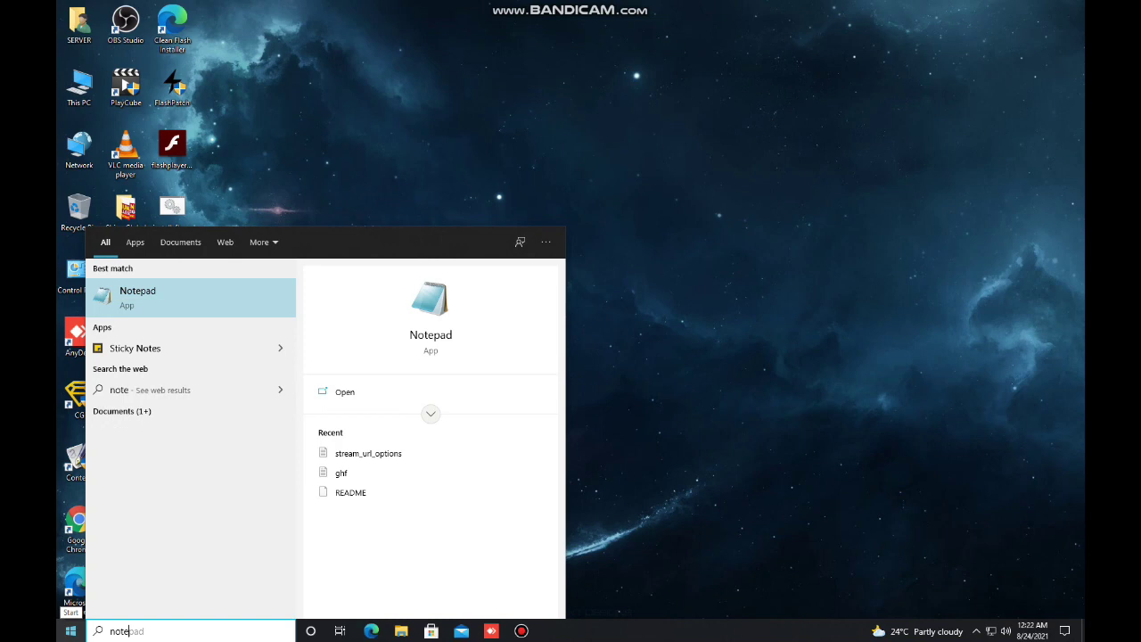
Step: Open Notepad and write "Hi Friendis Today We Are Going To See PlayCUbe 10.6.3 FUll Review Lets Start" as the intro line
{"action": "key", "text": "Return"}
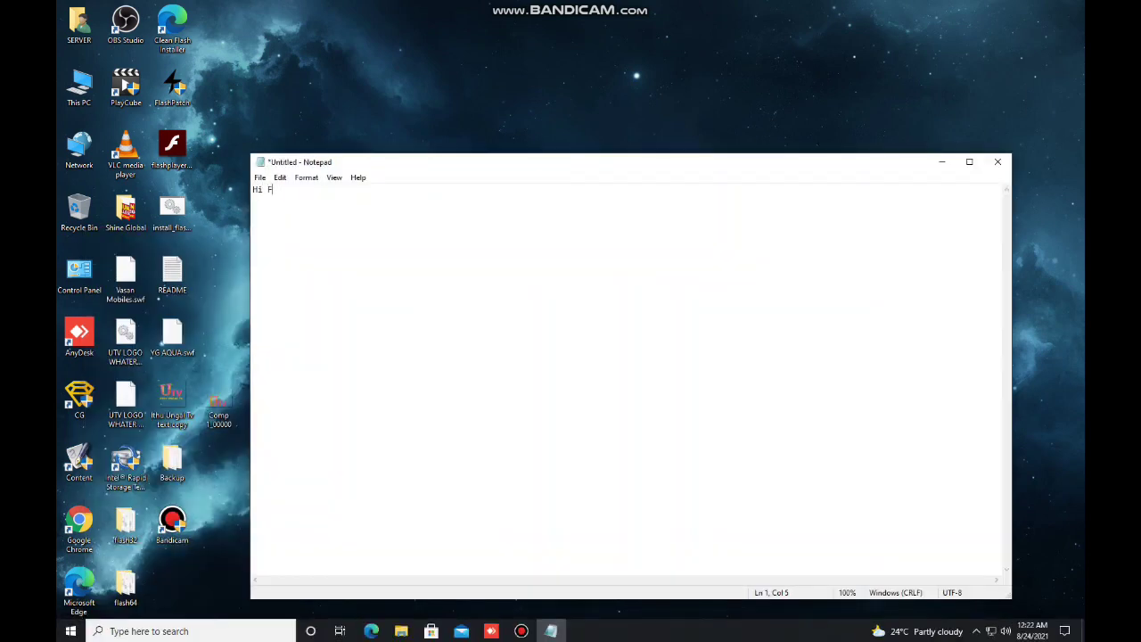
{"action": "type", "text": "Hi Friendis "}
{"action": "type", "text": "TOdaty"}
{"action": "key", "text": "BackSpace"}
{"action": "key", "text": "BackSpace"}
{"action": "key", "text": "BackSpace"}
{"action": "type", "text": "oday We Are Going T"}
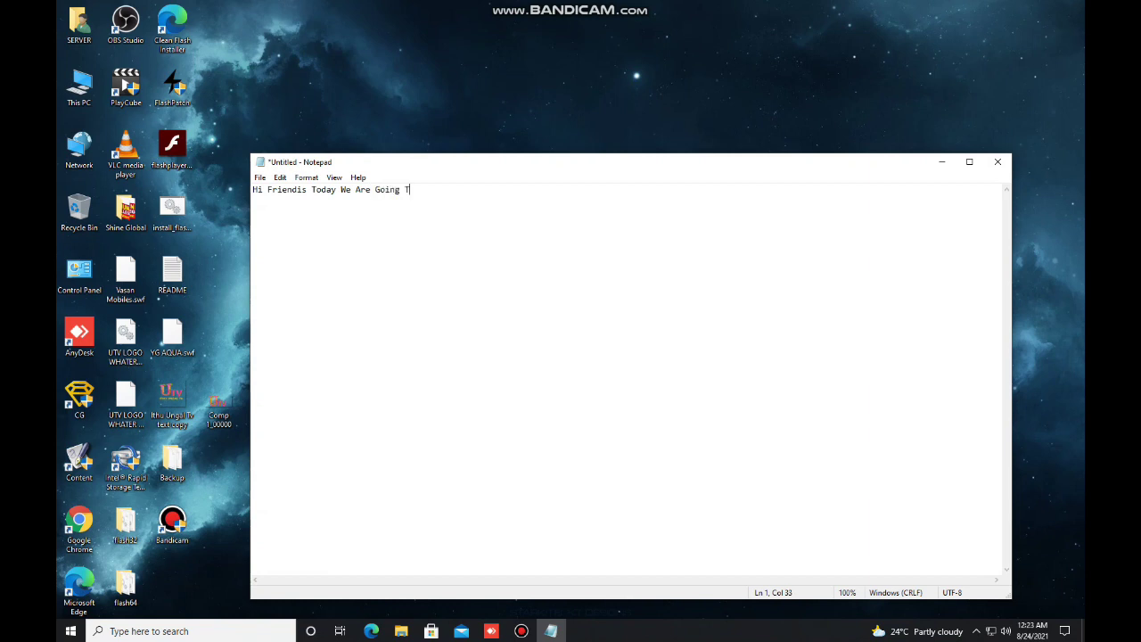
{"action": "type", "text": "o See PlayCUbe 10.6.3 FUll"}
{"action": "type", "text": "Review"}
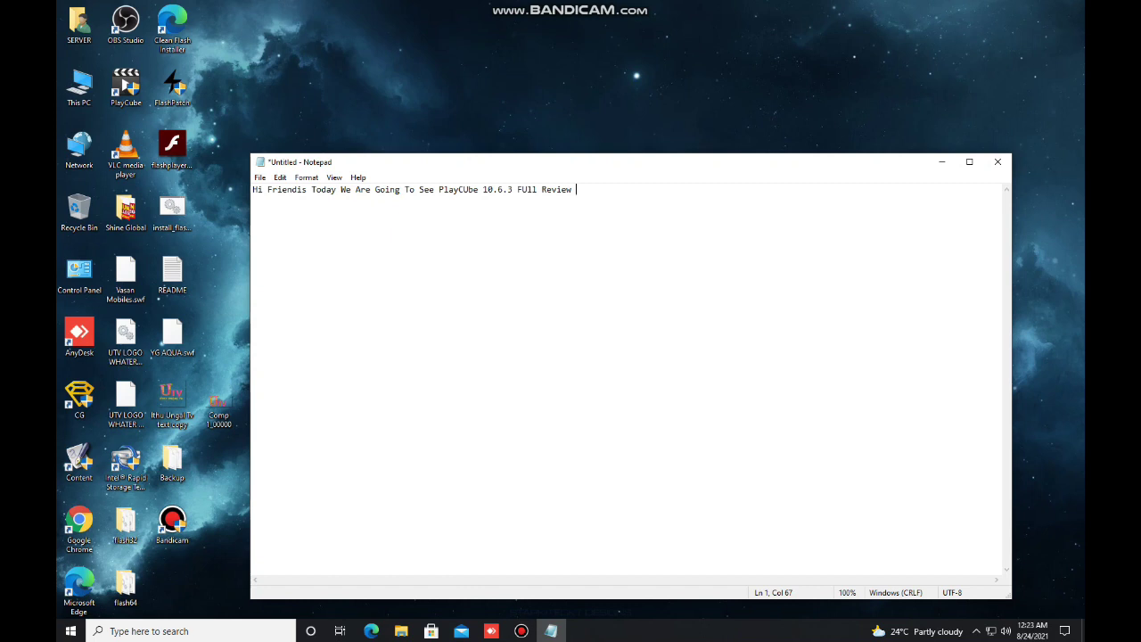
{"action": "type", "text": "Lets Start"}
{"action": "key", "text": "Return"}
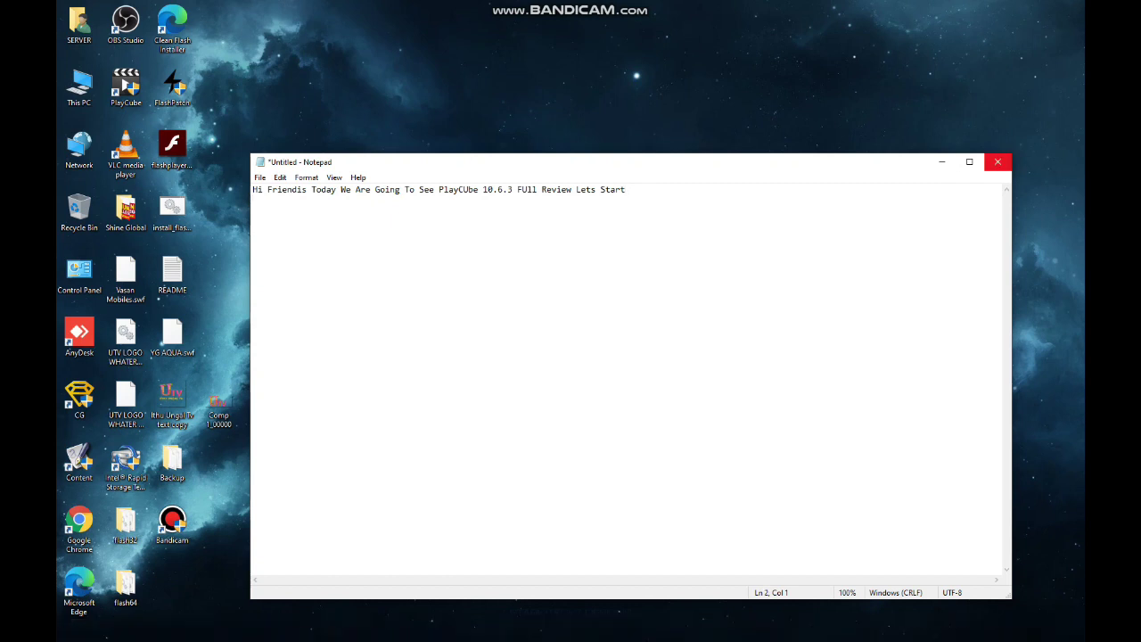
Step: Minimize the note and switch to PlayCube
{"action": "left_click", "coordinate": [942, 161]}
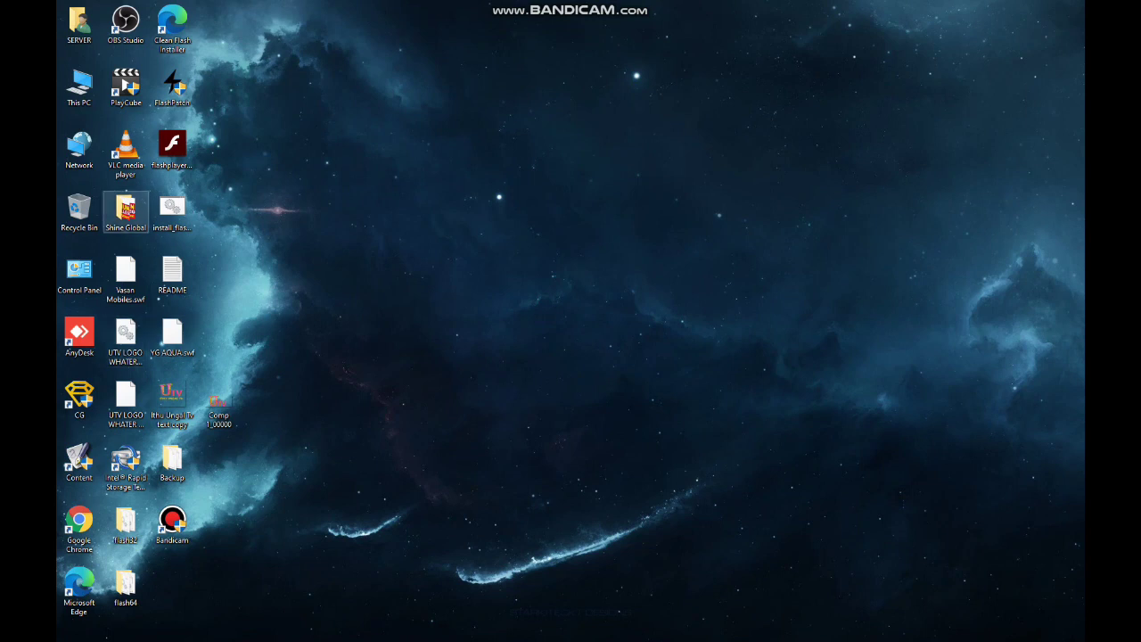
{"action": "left_click", "coordinate": [125, 87]}
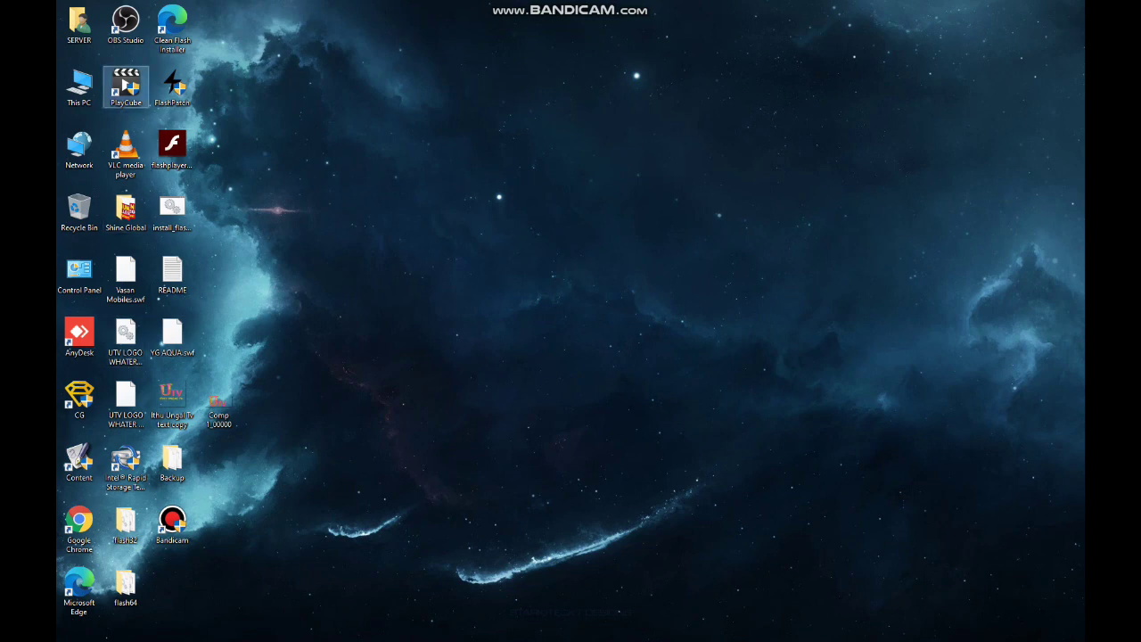
{"action": "mouse_move", "coordinate": [1064, 635]}
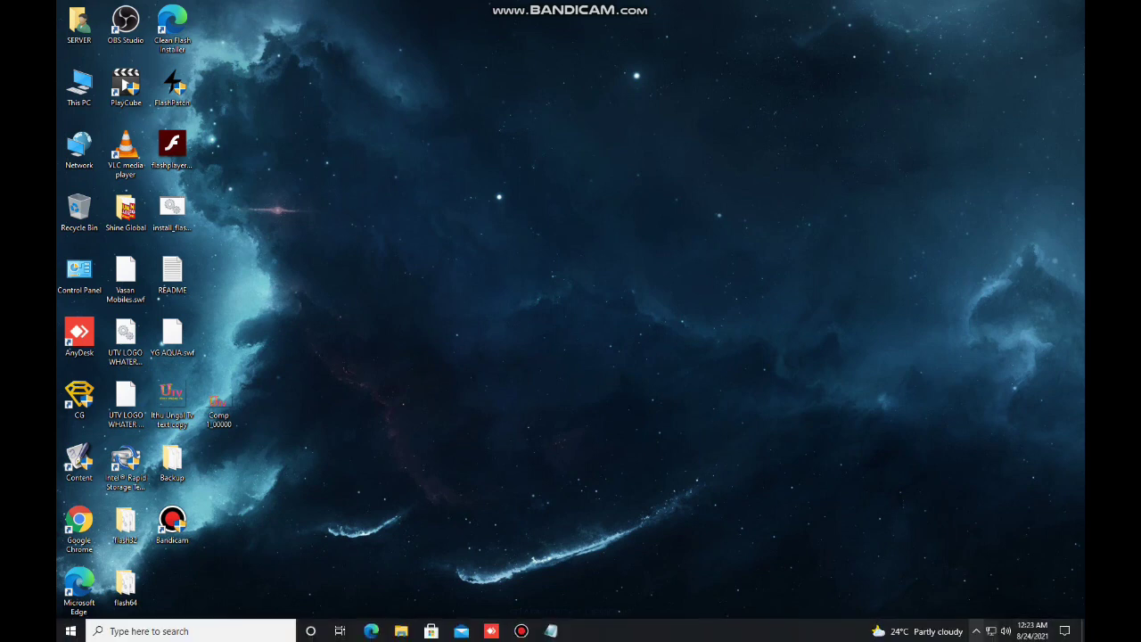
{"action": "left_click", "coordinate": [976, 632]}
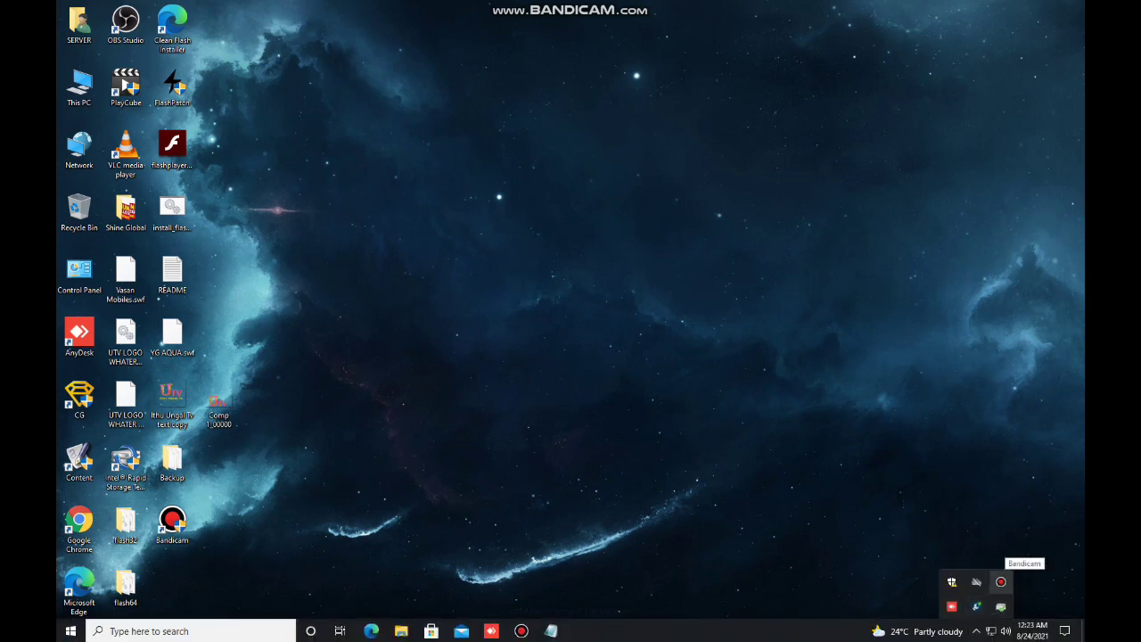
{"action": "right_click", "coordinate": [1001, 581]}
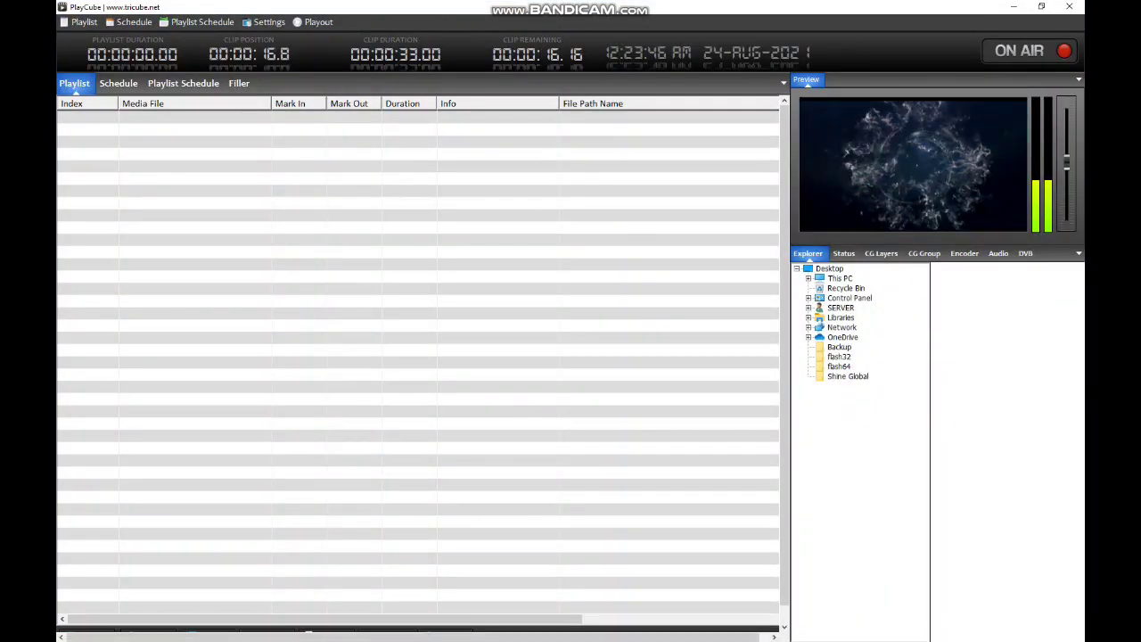
Step: Review the clips in the Filler list and open the file picker for adding a media file to the empty playlist
{"action": "left_click", "coordinate": [239, 83]}
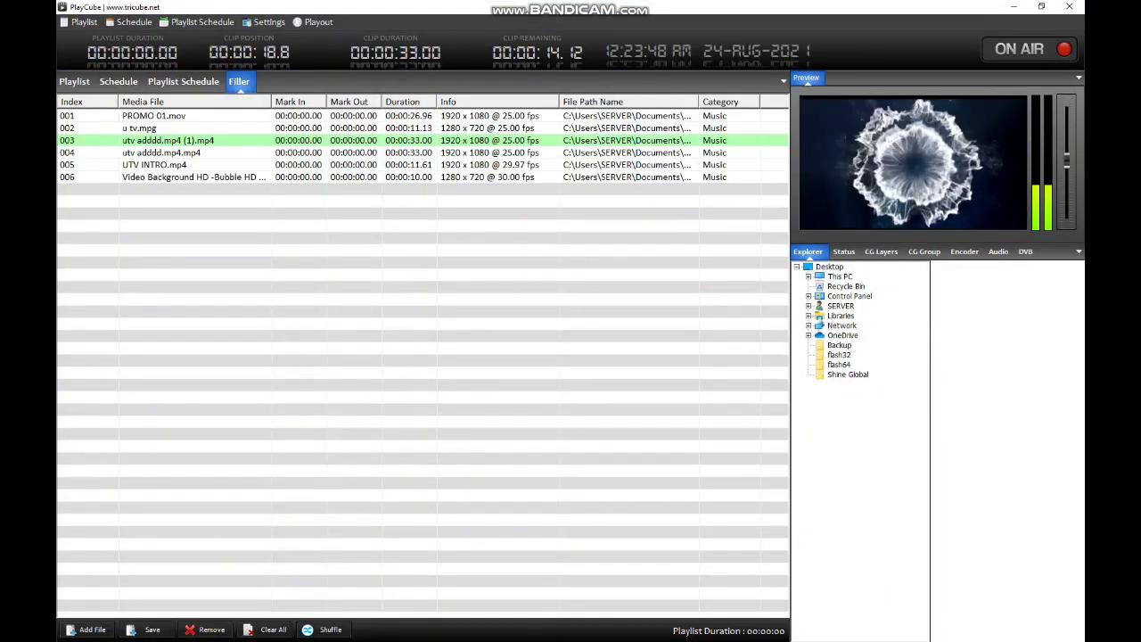
{"action": "left_click", "coordinate": [142, 128]}
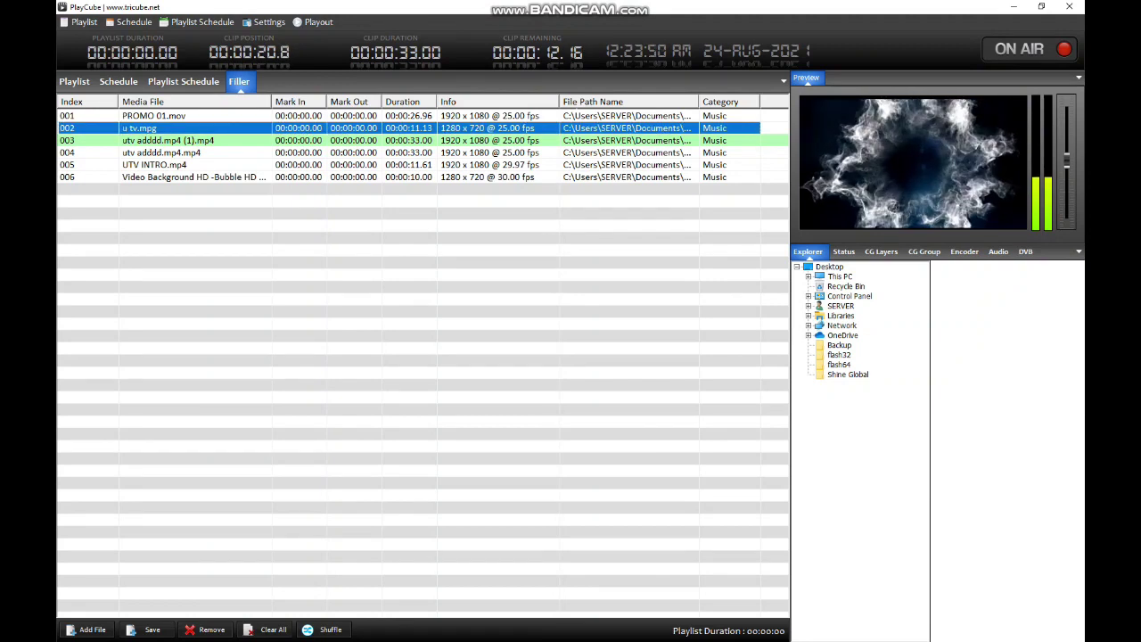
{"action": "left_click", "coordinate": [143, 176]}
{"action": "left_click", "coordinate": [74, 81]}
{"action": "right_click", "coordinate": [134, 189]}
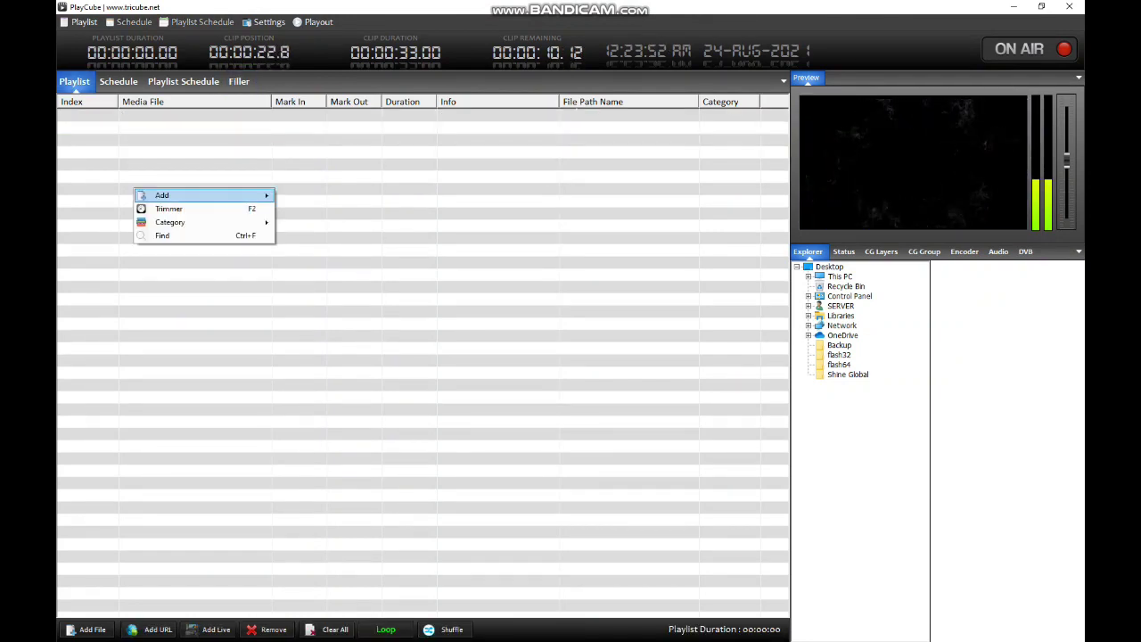
{"action": "mouse_move", "coordinate": [179, 195]}
{"action": "left_click", "coordinate": [312, 195]}
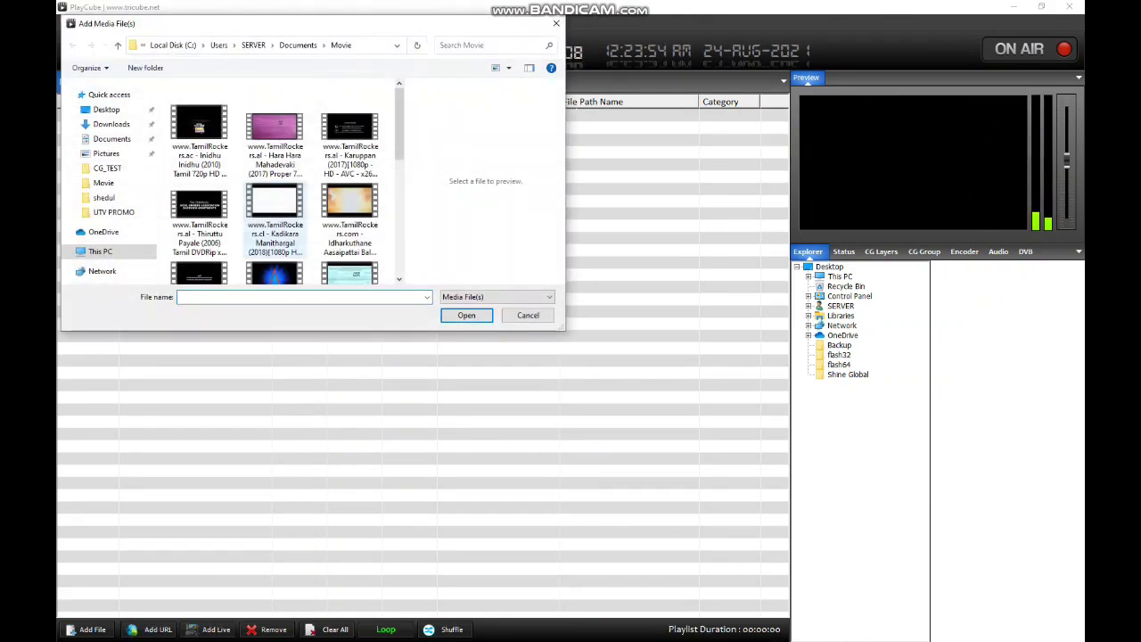
Step: Look through the Documents subfolders, including the Shared folder of Just Broadcast Playout, for media to add
{"action": "left_click", "coordinate": [350, 214]}
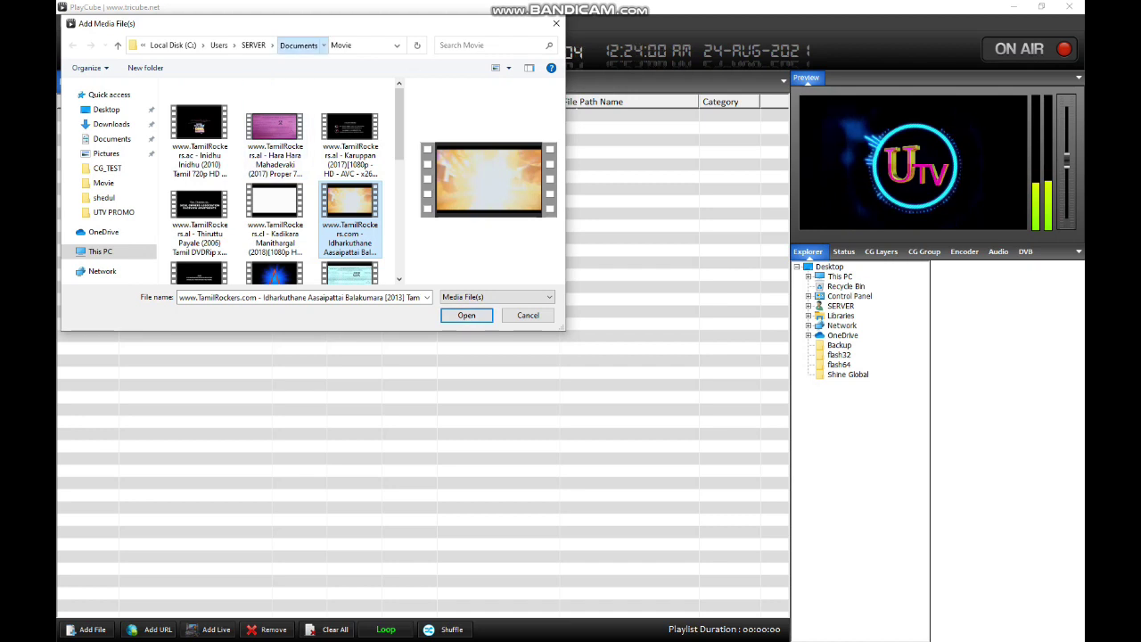
{"action": "left_click", "coordinate": [298, 44]}
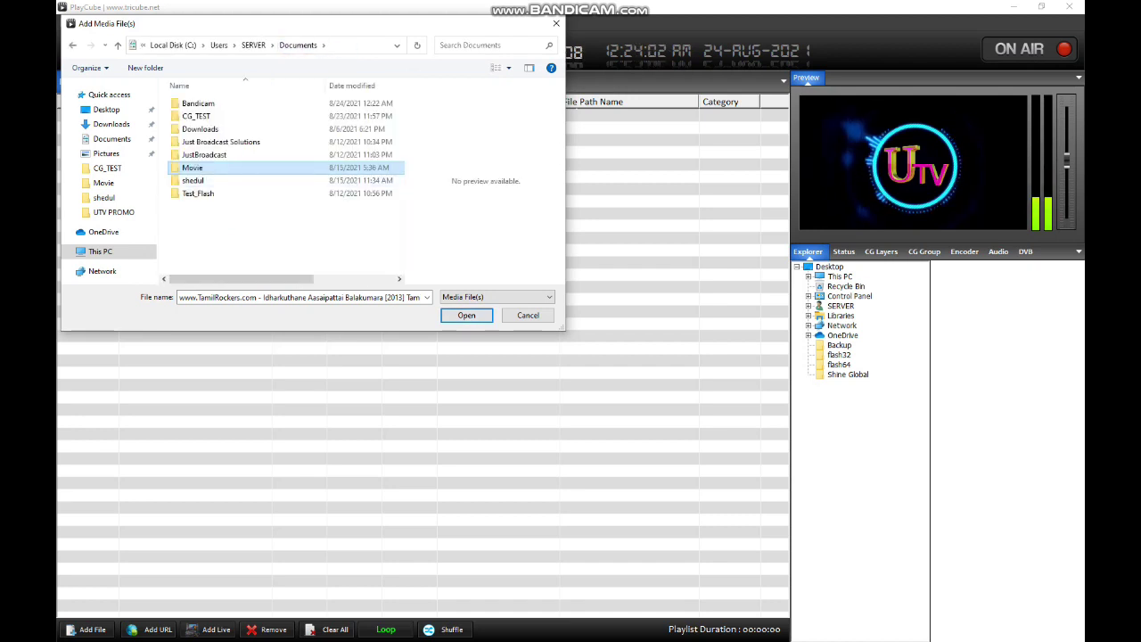
{"action": "left_click", "coordinate": [221, 142]}
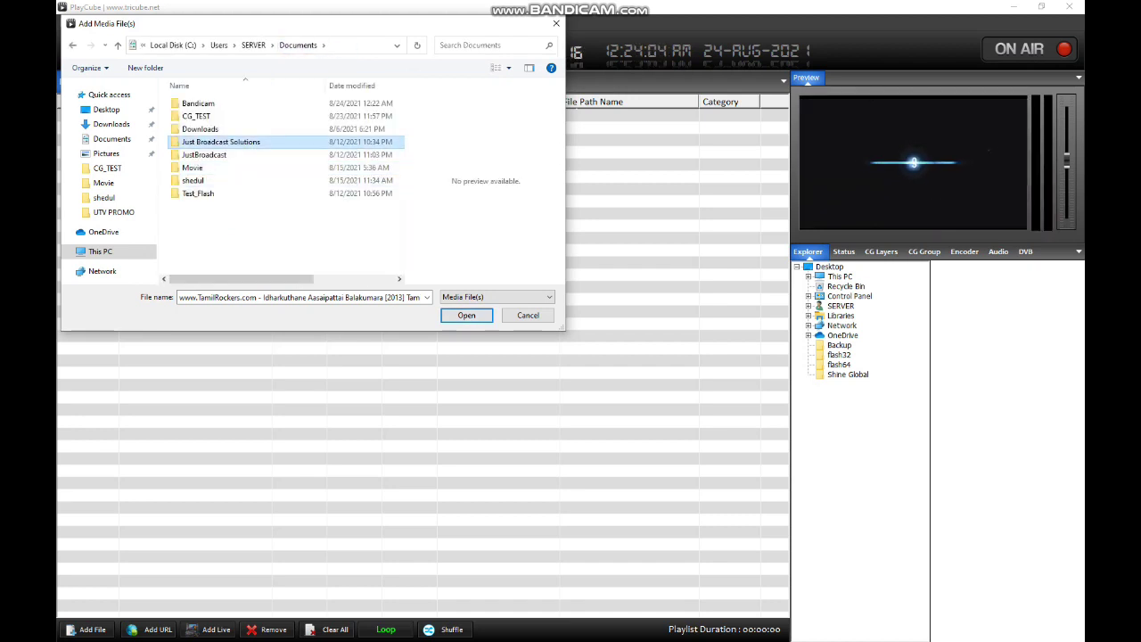
{"action": "double_click", "coordinate": [220, 142]}
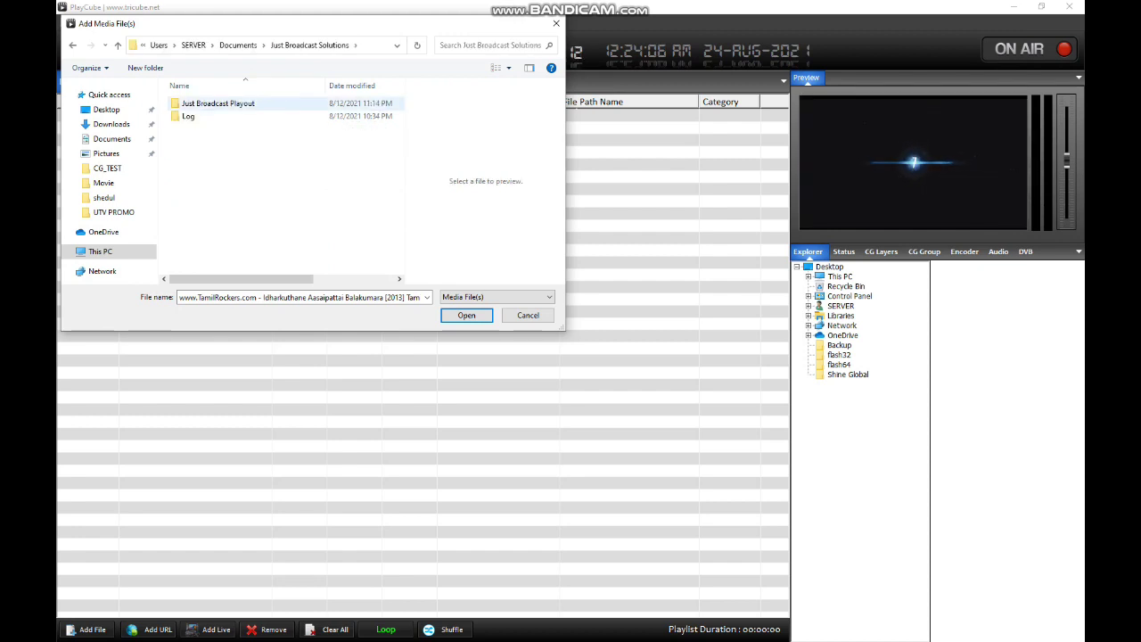
{"action": "double_click", "coordinate": [205, 103]}
{"action": "double_click", "coordinate": [193, 104]}
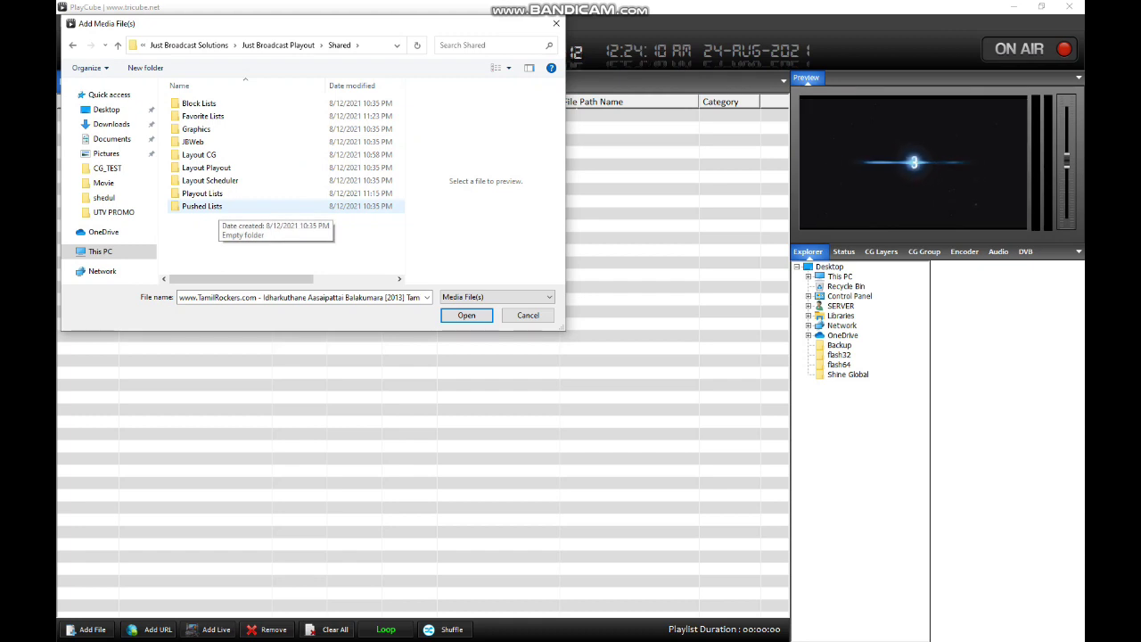
{"action": "double_click", "coordinate": [210, 206]}
{"action": "left_click", "coordinate": [247, 44]}
{"action": "double_click", "coordinate": [207, 192]}
{"action": "left_click", "coordinate": [247, 45]}
{"action": "left_click", "coordinate": [283, 45]}
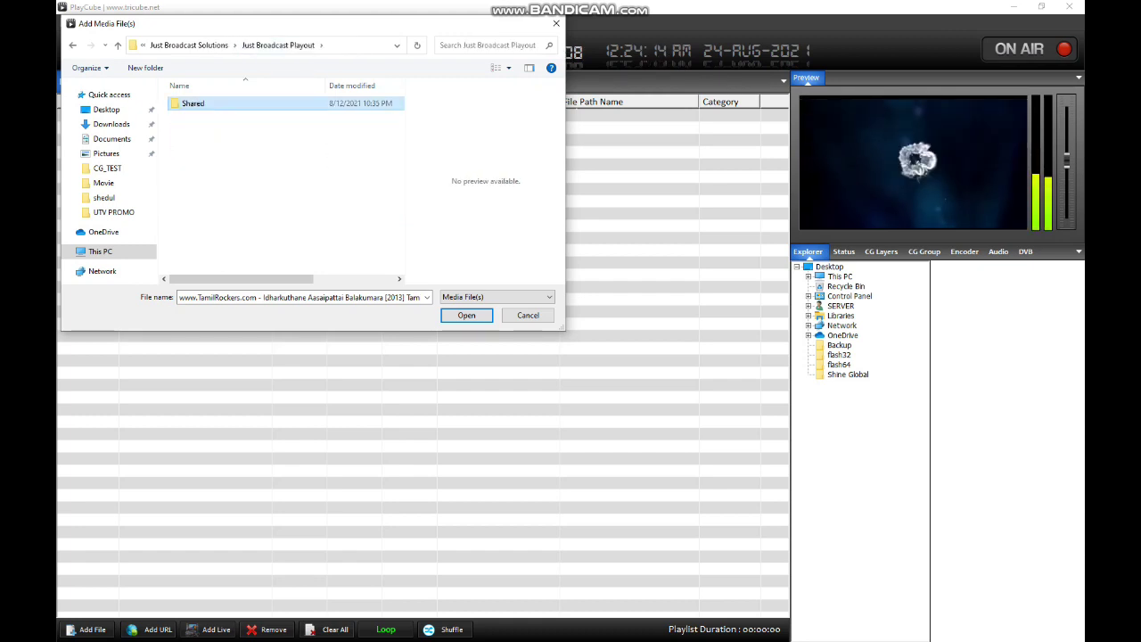
{"action": "left_click", "coordinate": [194, 45]}
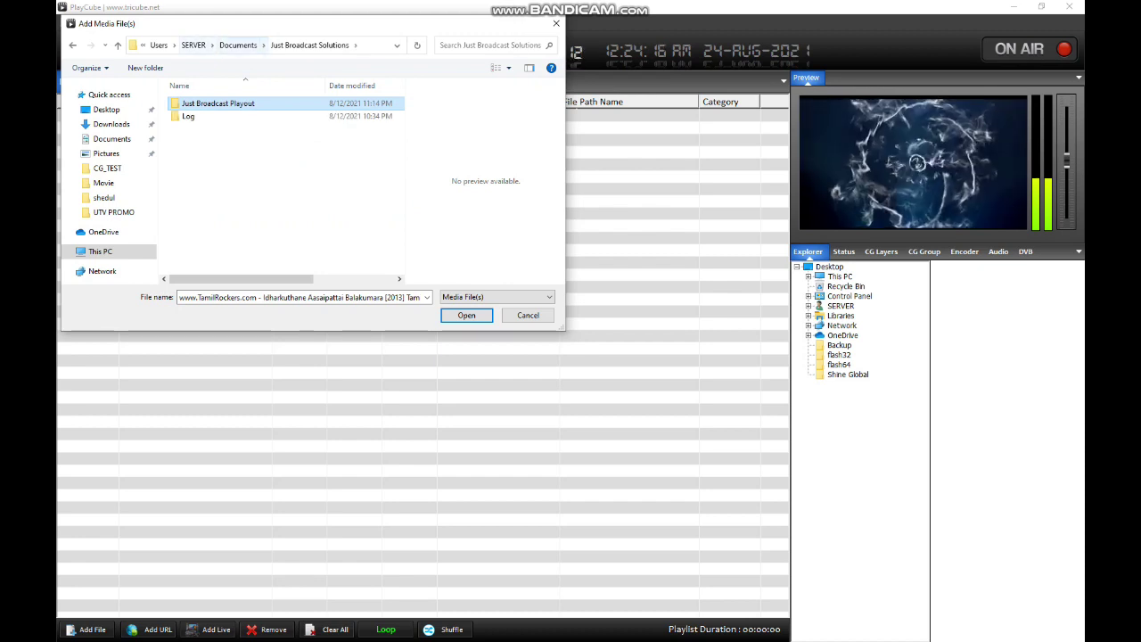
{"action": "key", "text": "alt+Up"}
Step: Add the Kadikara Manithargal (2018) movie file from the Movie folder to the playlist
{"action": "double_click", "coordinate": [193, 168]}
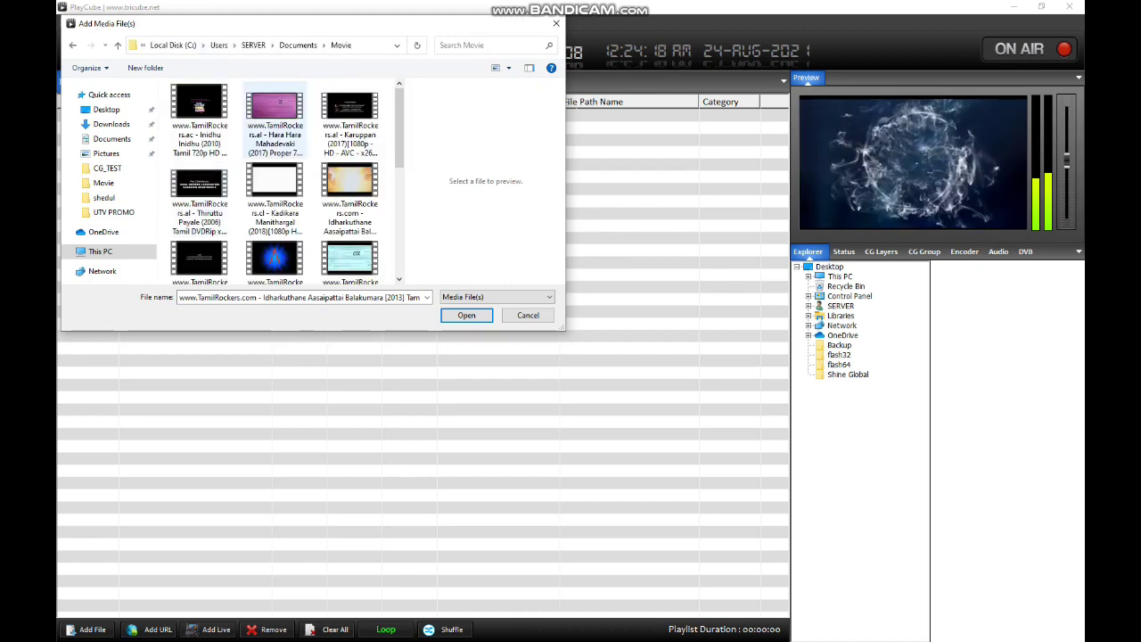
{"action": "left_click", "coordinate": [275, 187]}
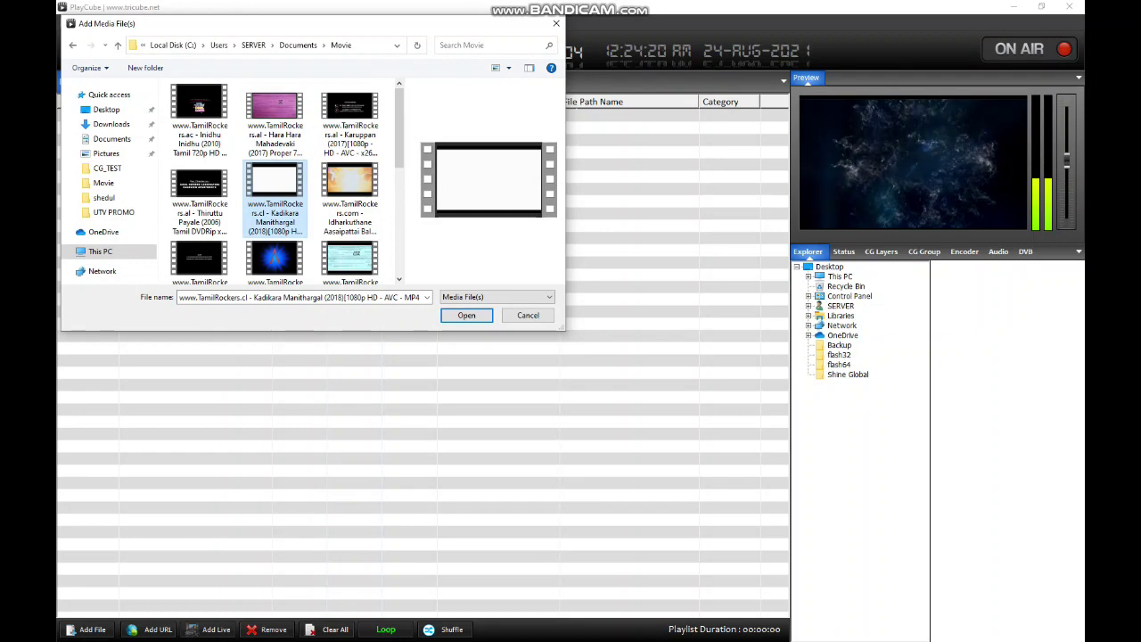
{"action": "double_click", "coordinate": [275, 188]}
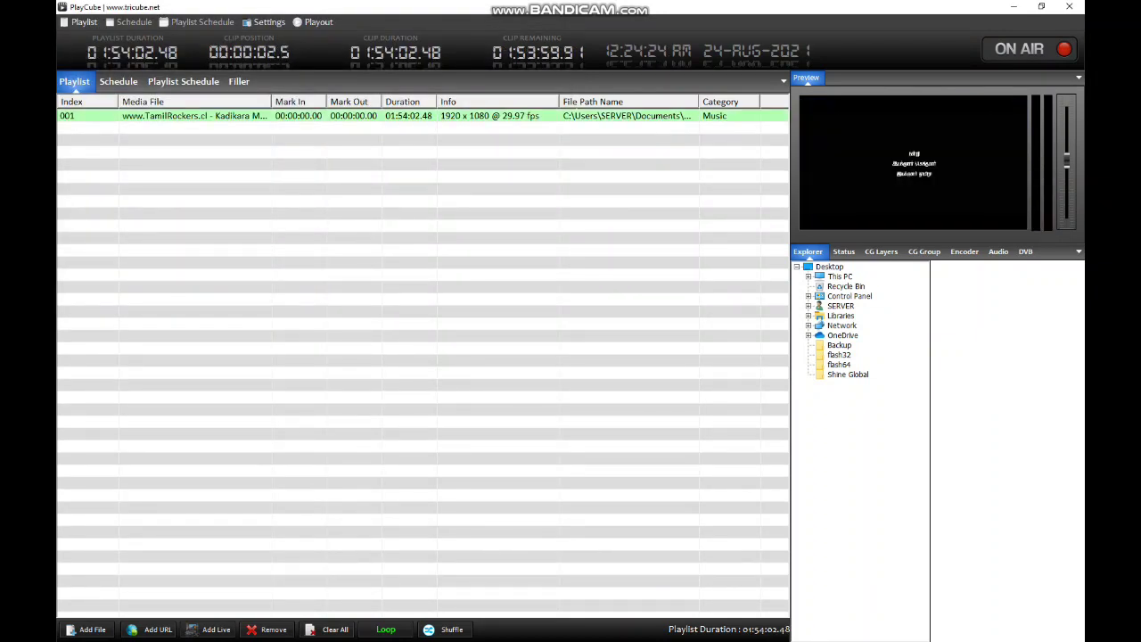
Step: Split the Kadikara Manithargal playlist clip into 10 segments by count with the Media Trimmer
{"action": "left_click", "coordinate": [194, 116]}
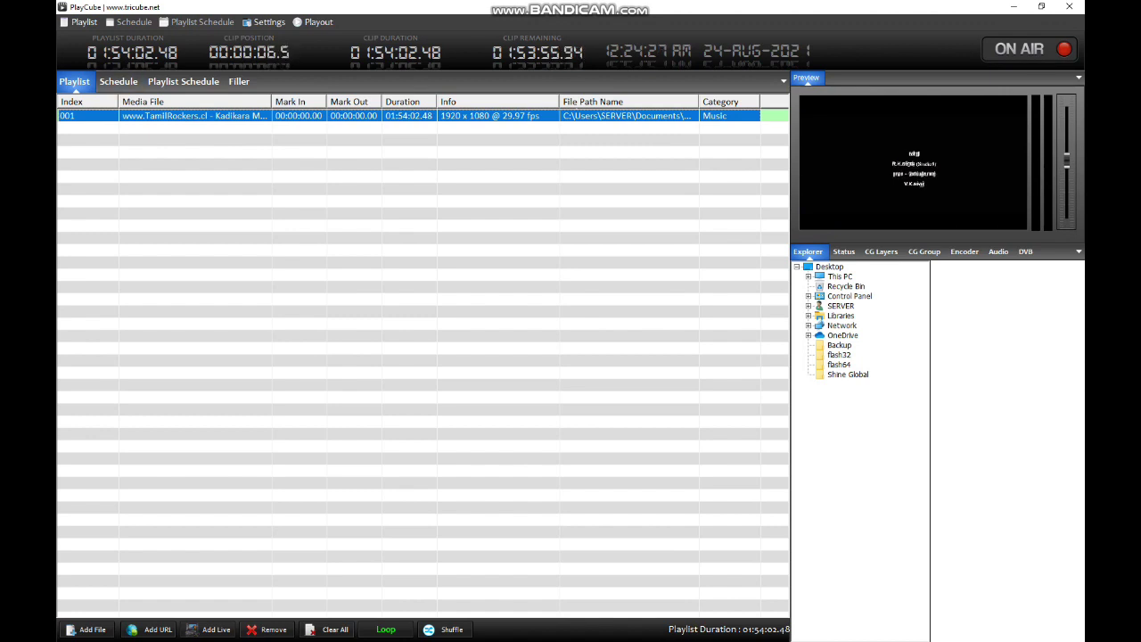
{"action": "right_click", "coordinate": [211, 115]}
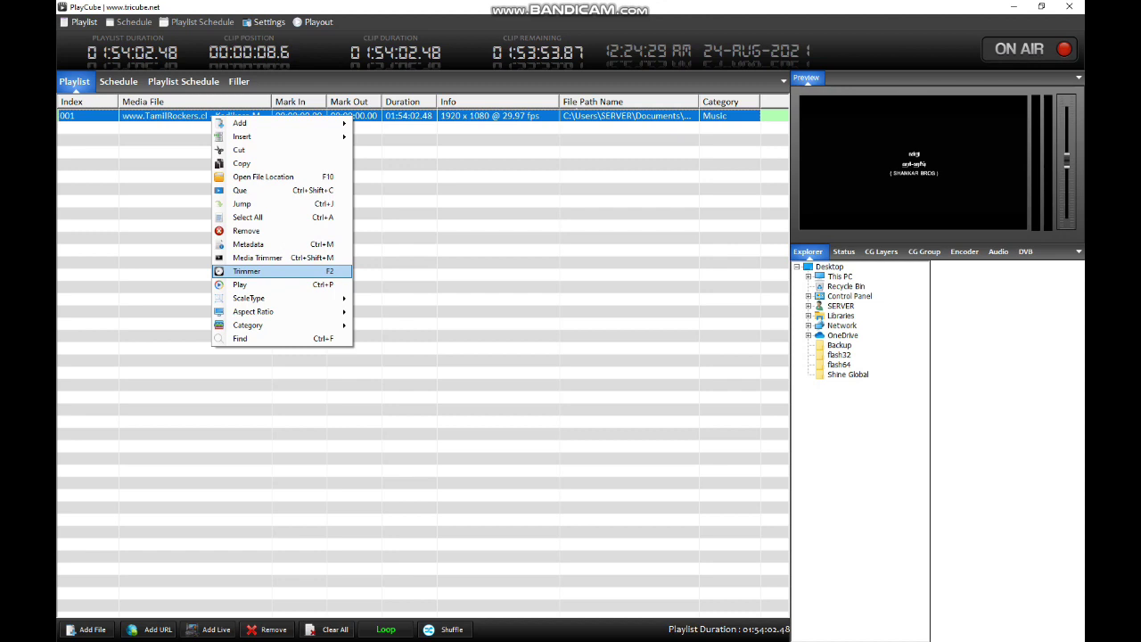
{"action": "key", "text": "Up"}
{"action": "key", "text": "Return"}
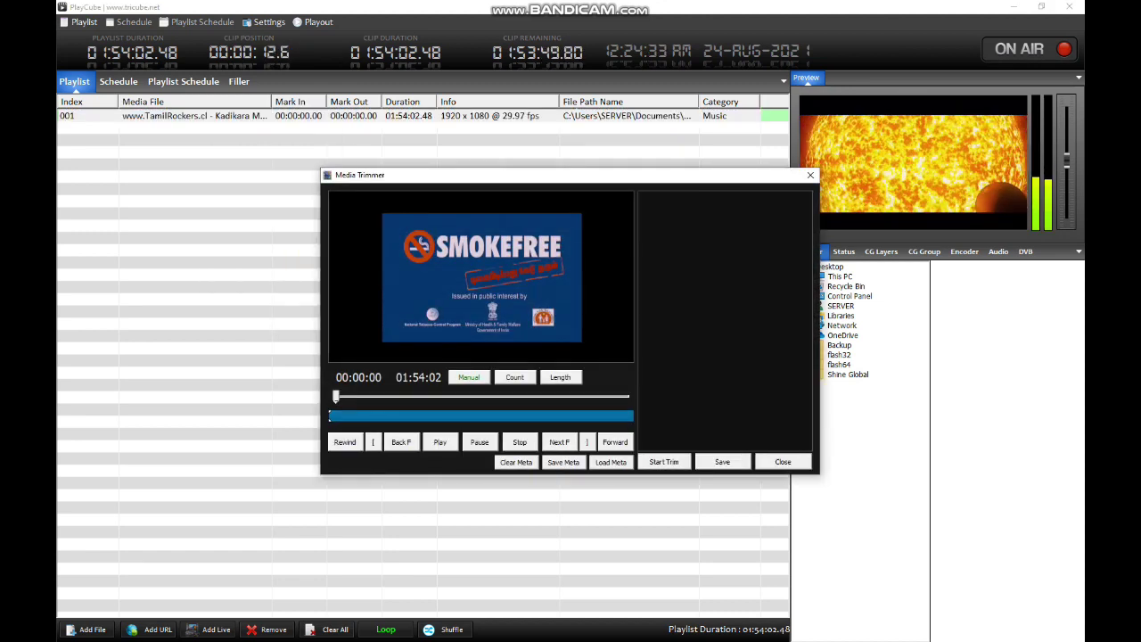
{"action": "left_click", "coordinate": [515, 377]}
{"action": "key", "text": "Tab"}
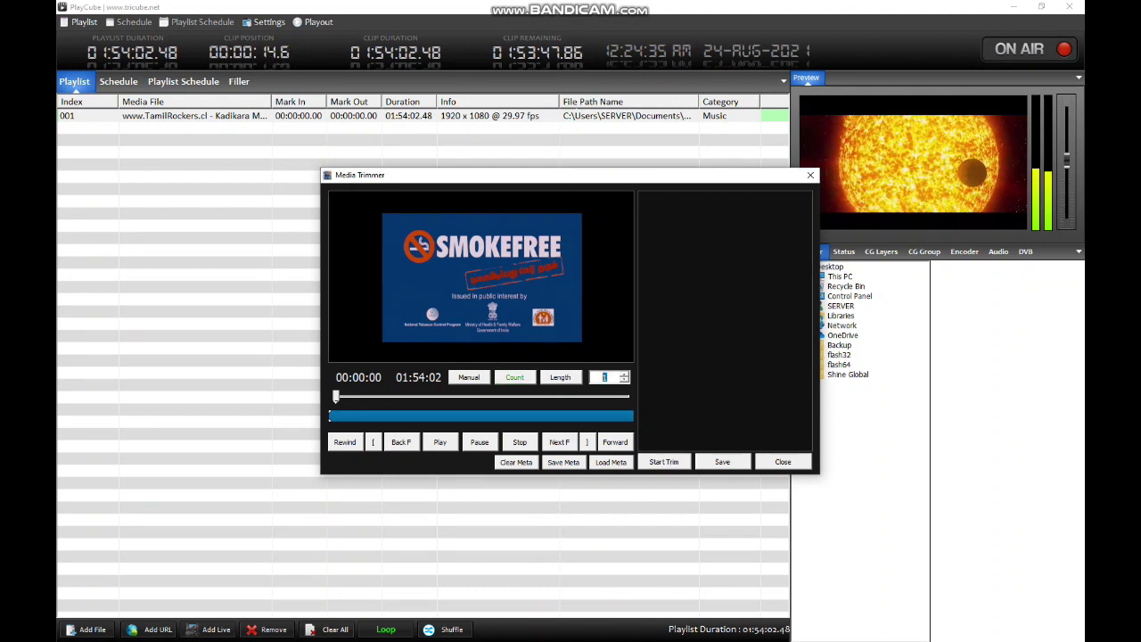
{"action": "mouse_move", "coordinate": [340, 632]}
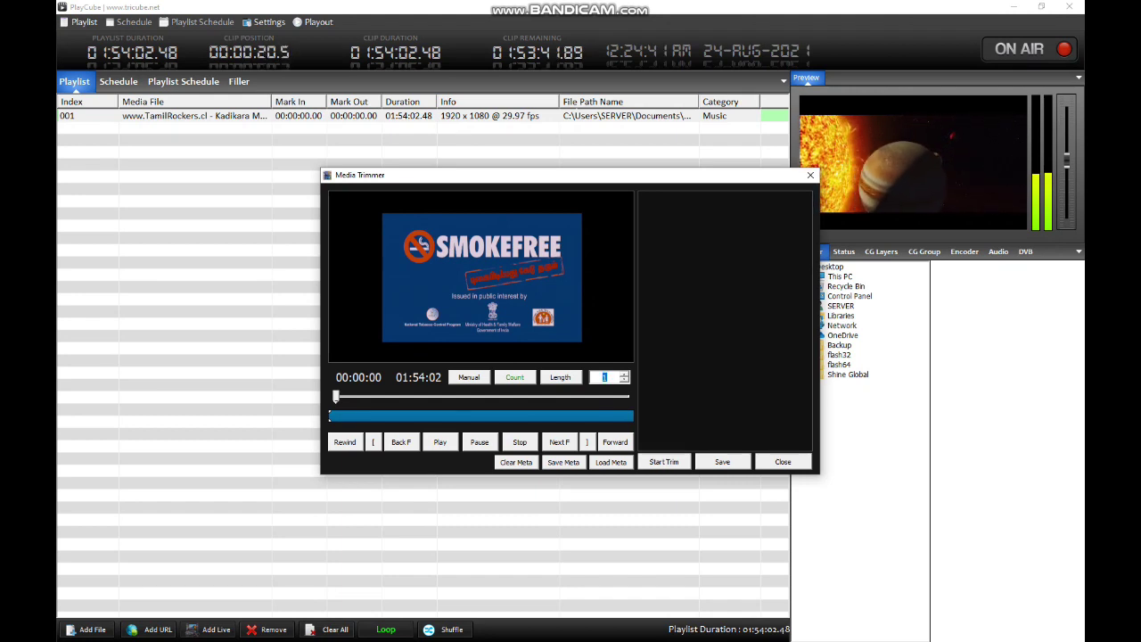
{"action": "key", "text": "Up"}
{"action": "key", "text": "Up"}
{"action": "key", "text": "Up"}
{"action": "key", "text": "Up"}
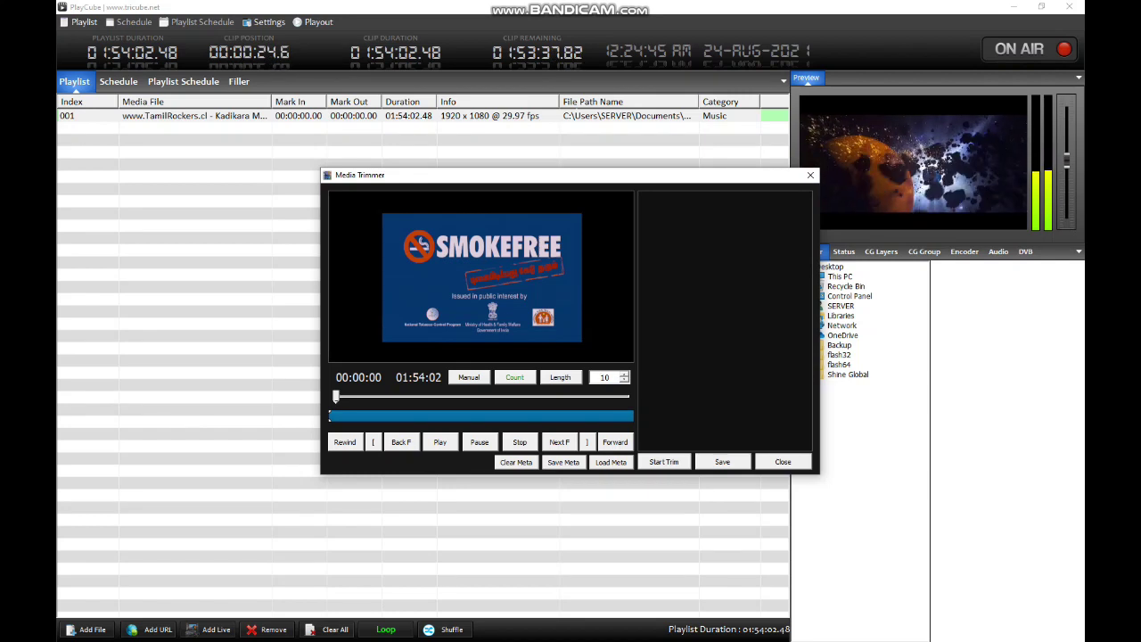
{"action": "key", "text": "Return"}
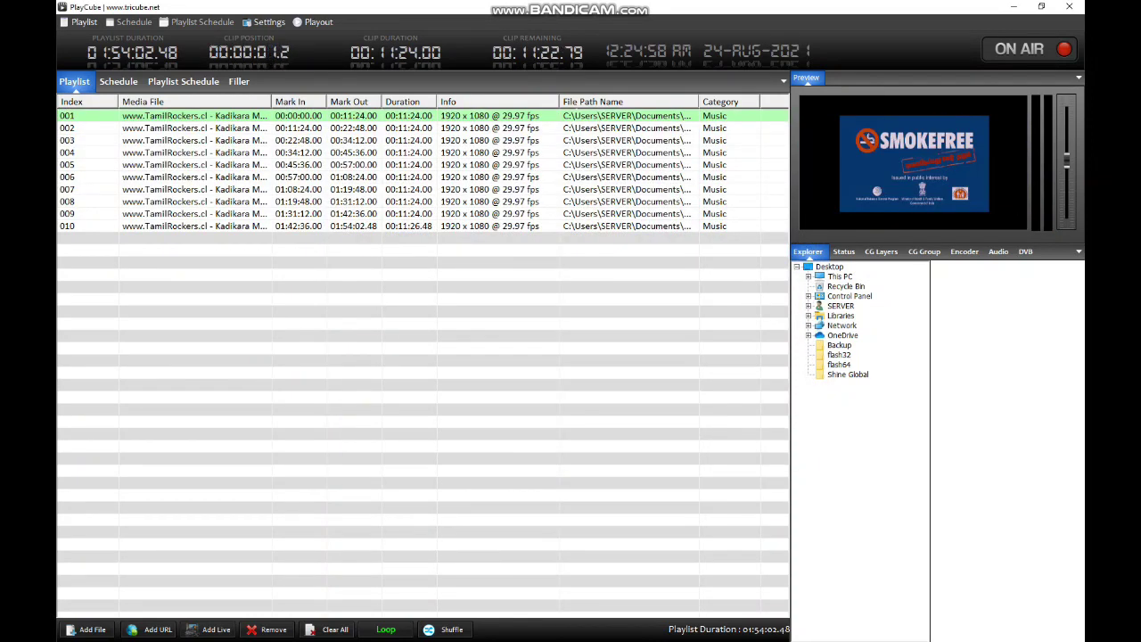
Step: Insert the utv adddd.mp4, UTV INTRO and Video Background HD files from CG_TEST's UTV PROMO folder before the third movie segment
{"action": "left_click", "coordinate": [178, 128]}
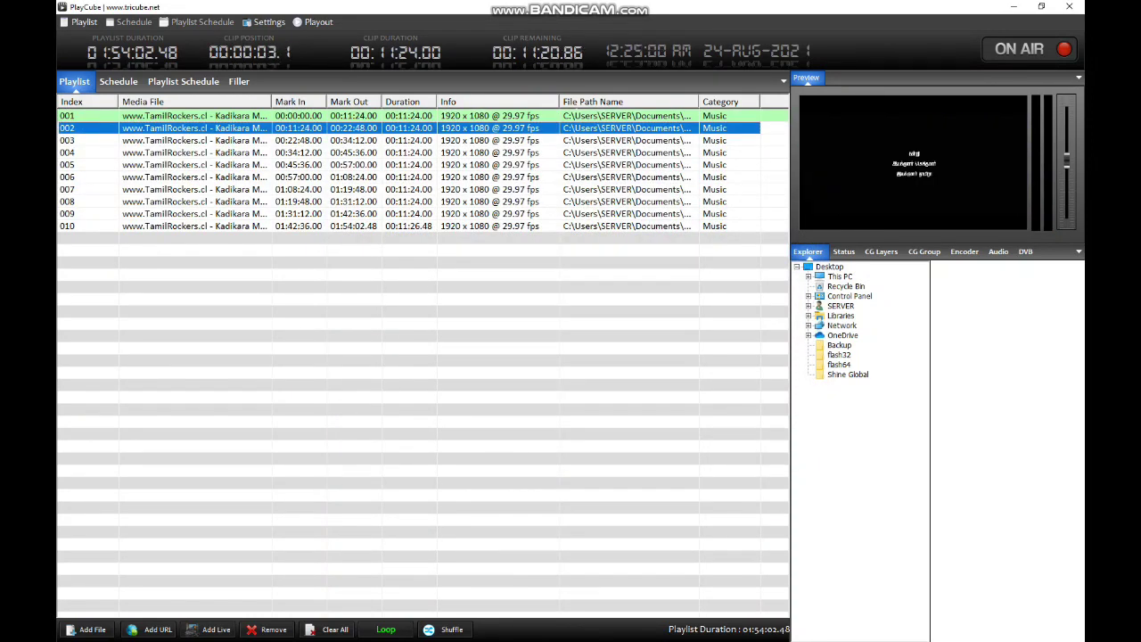
{"action": "left_click", "coordinate": [179, 164]}
{"action": "left_click", "coordinate": [182, 189]}
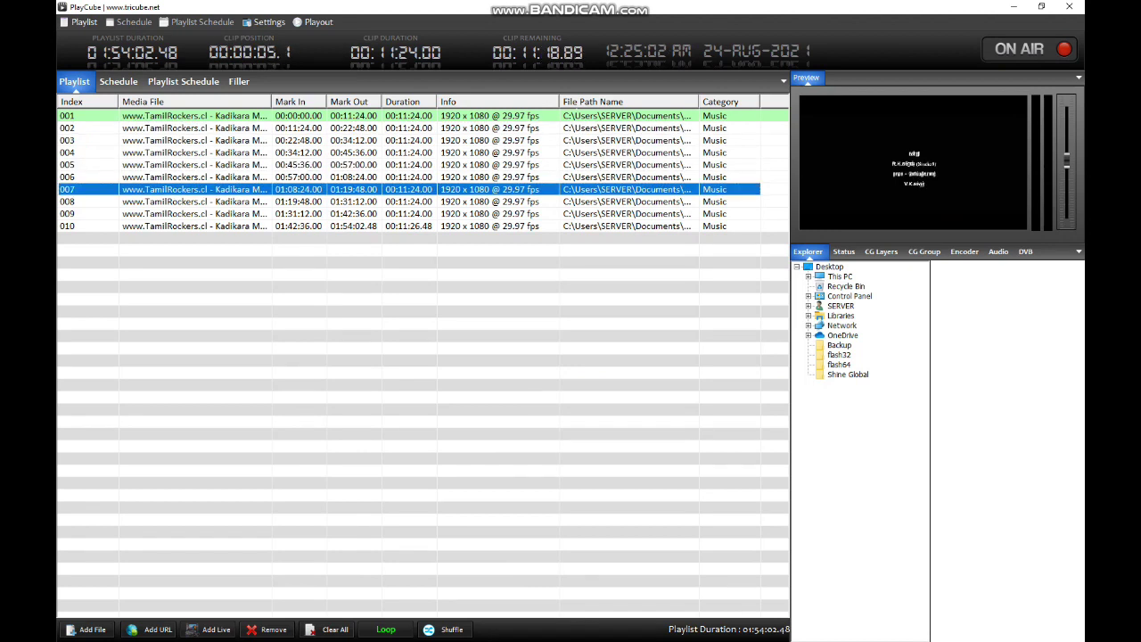
{"action": "left_click", "coordinate": [183, 140]}
{"action": "right_click", "coordinate": [183, 140]}
{"action": "mouse_move", "coordinate": [210, 147]}
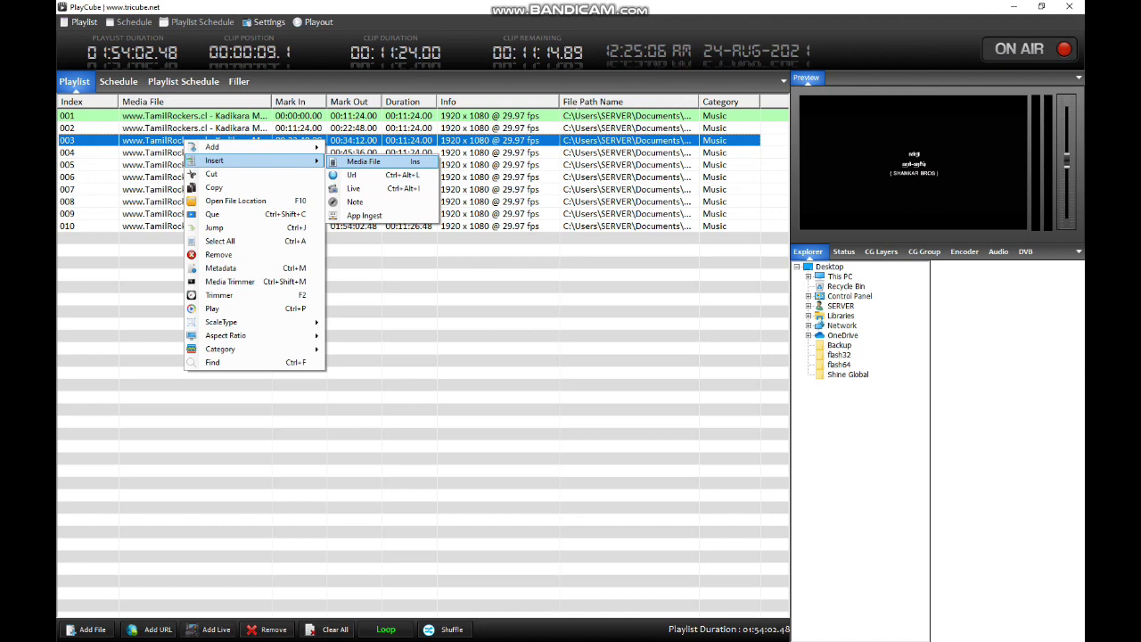
{"action": "left_click", "coordinate": [361, 161]}
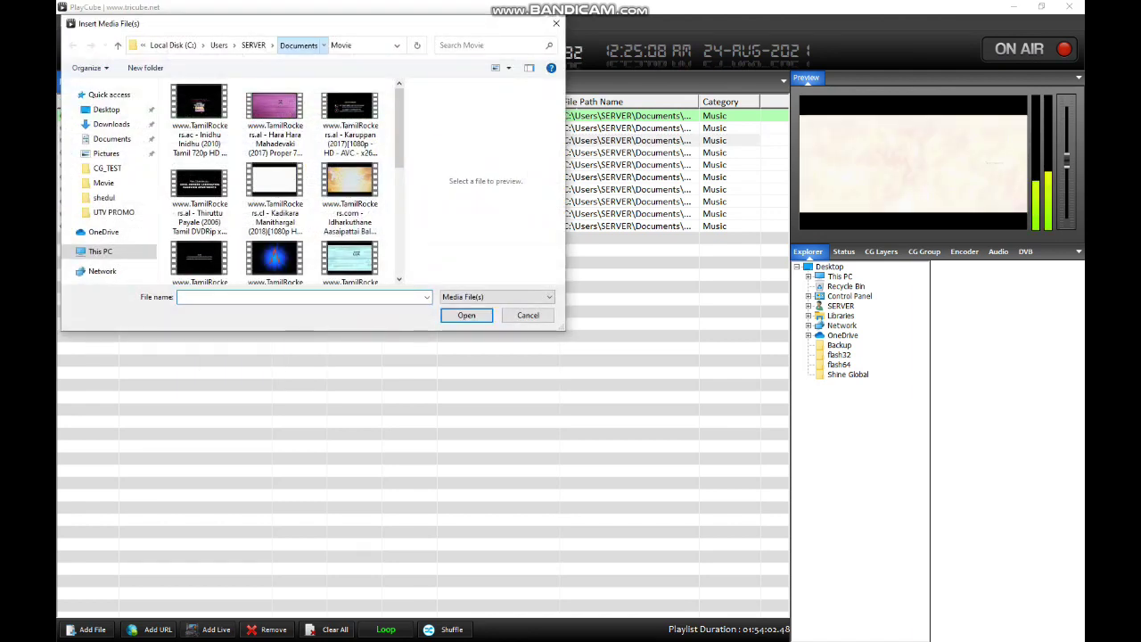
{"action": "left_click", "coordinate": [299, 45]}
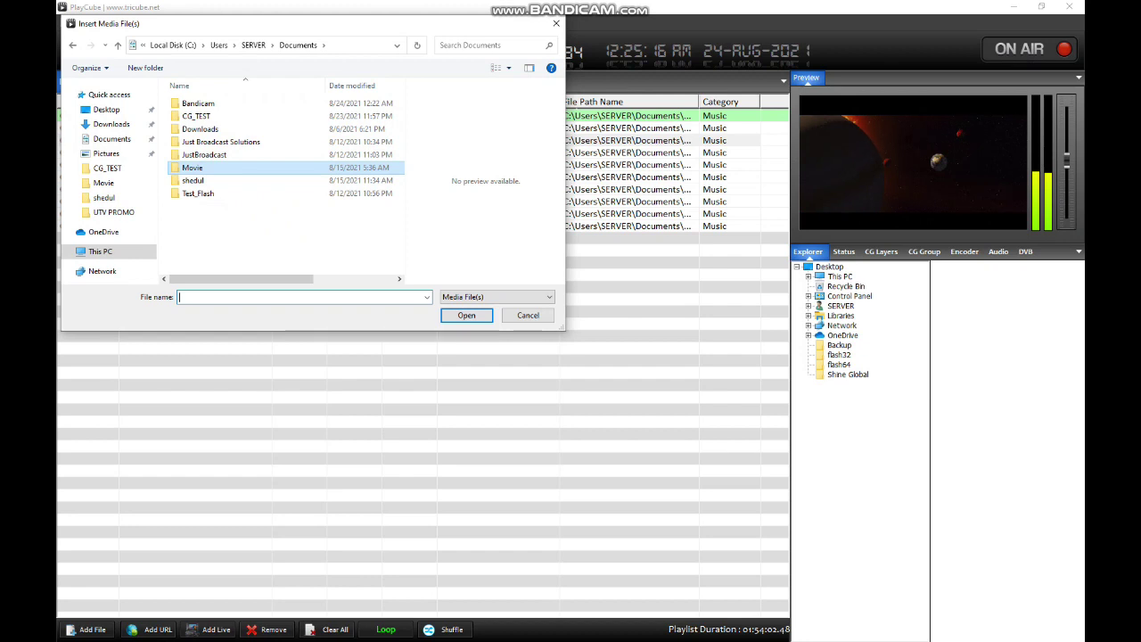
{"action": "double_click", "coordinate": [196, 116]}
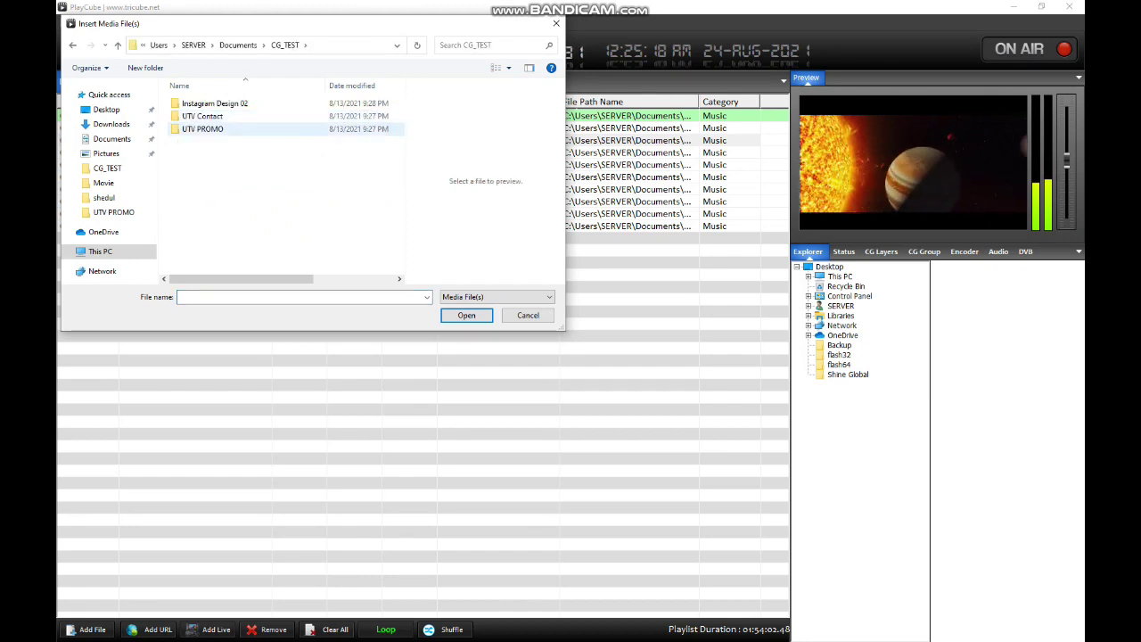
{"action": "double_click", "coordinate": [203, 129]}
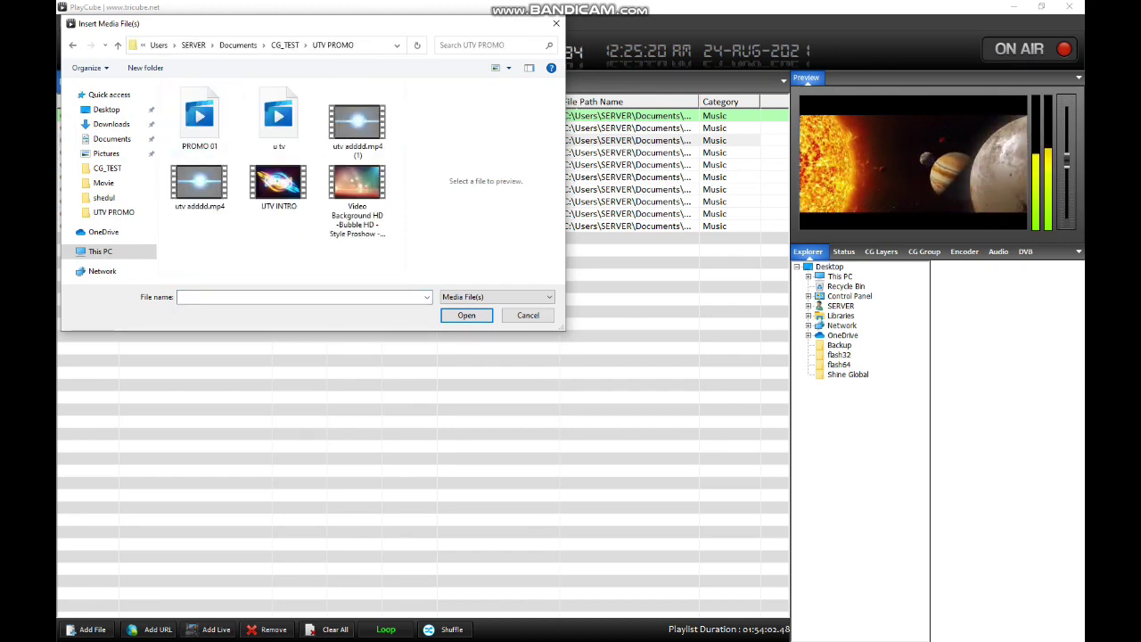
{"action": "left_click_drag", "start_coordinate": [200, 223], "coordinate": [331, 166]}
{"action": "left_click", "coordinate": [466, 315]}
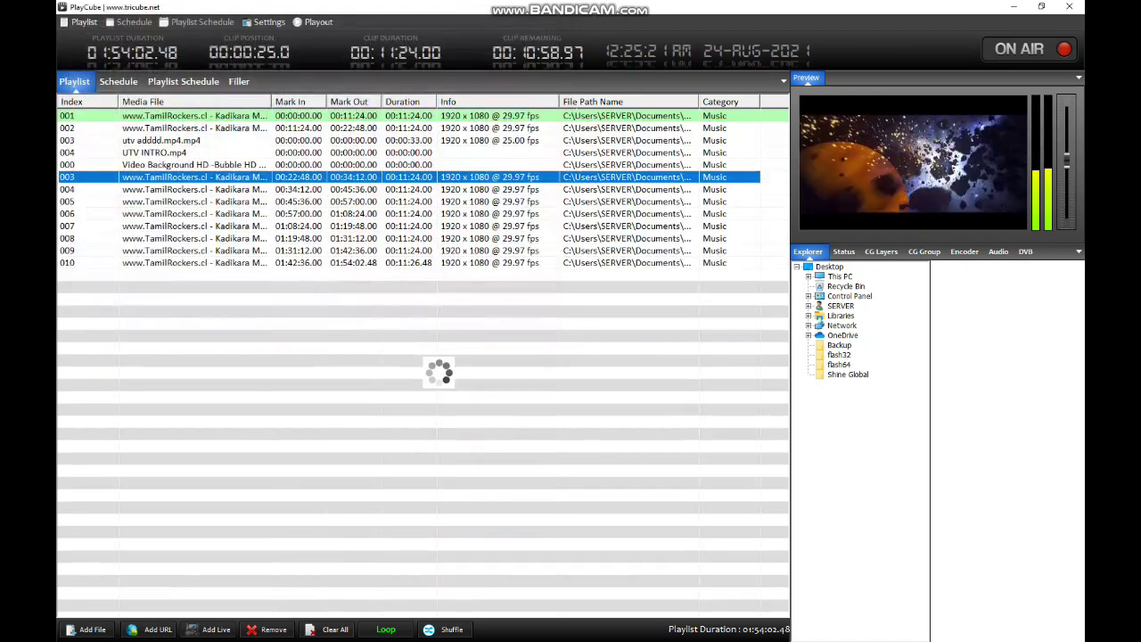
{"action": "left_click", "coordinate": [178, 226]}
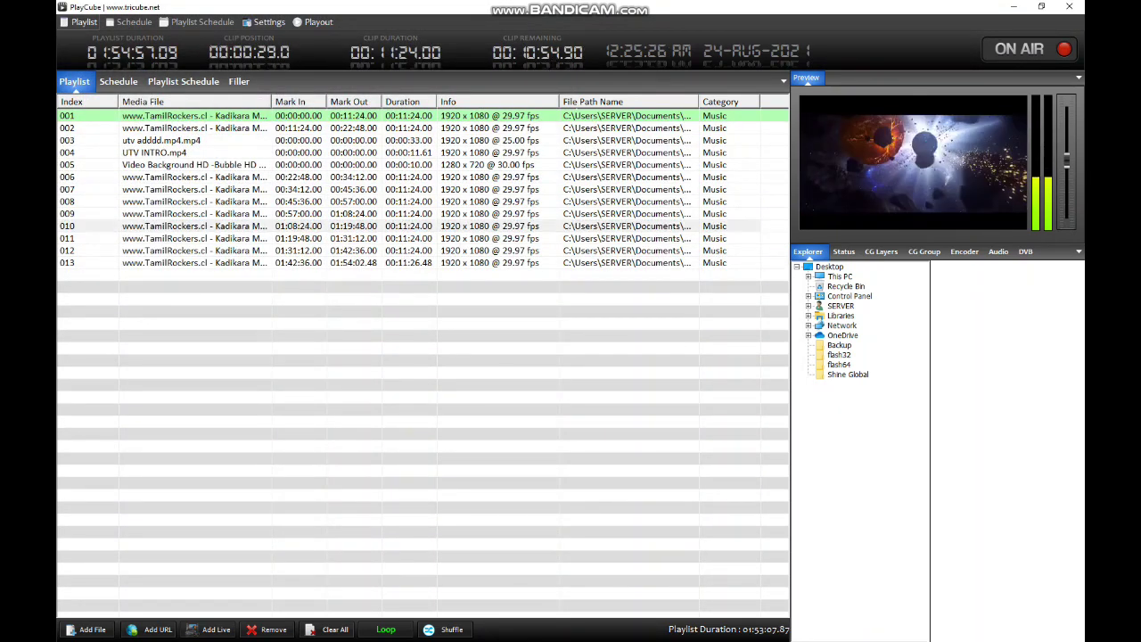
{"action": "left_click", "coordinate": [84, 22]}
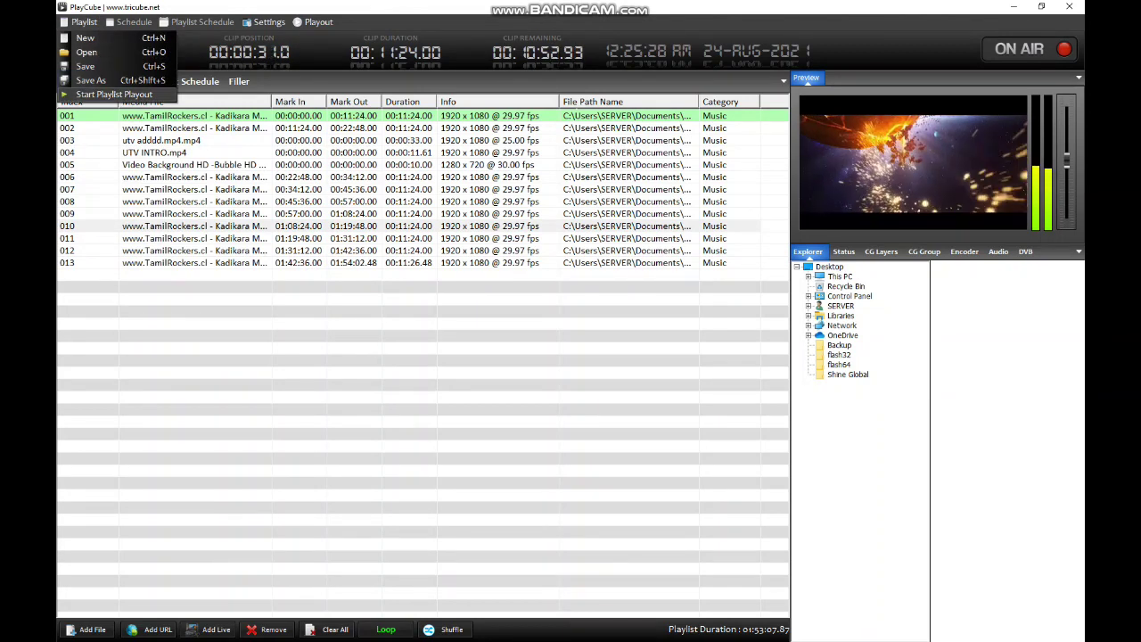
{"action": "key", "text": "Escape"}
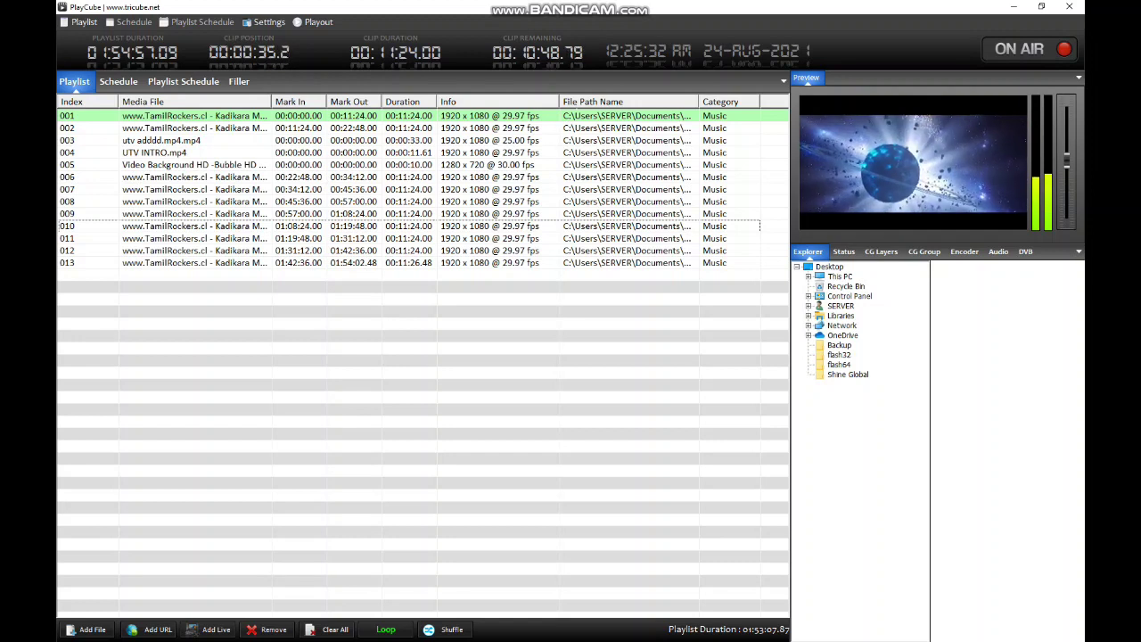
Step: Copy the encoder's UDP streaming target URL, udp://224.0.0.0:5065
{"action": "left_click", "coordinate": [965, 252]}
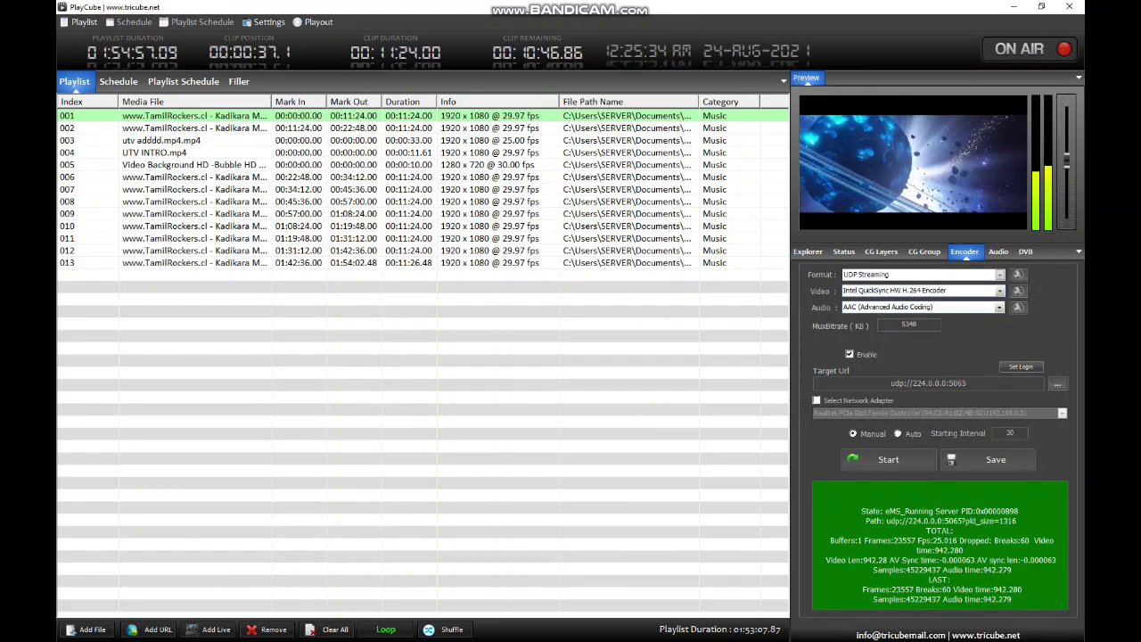
{"action": "double_click", "coordinate": [965, 383]}
{"action": "right_click", "coordinate": [928, 382]}
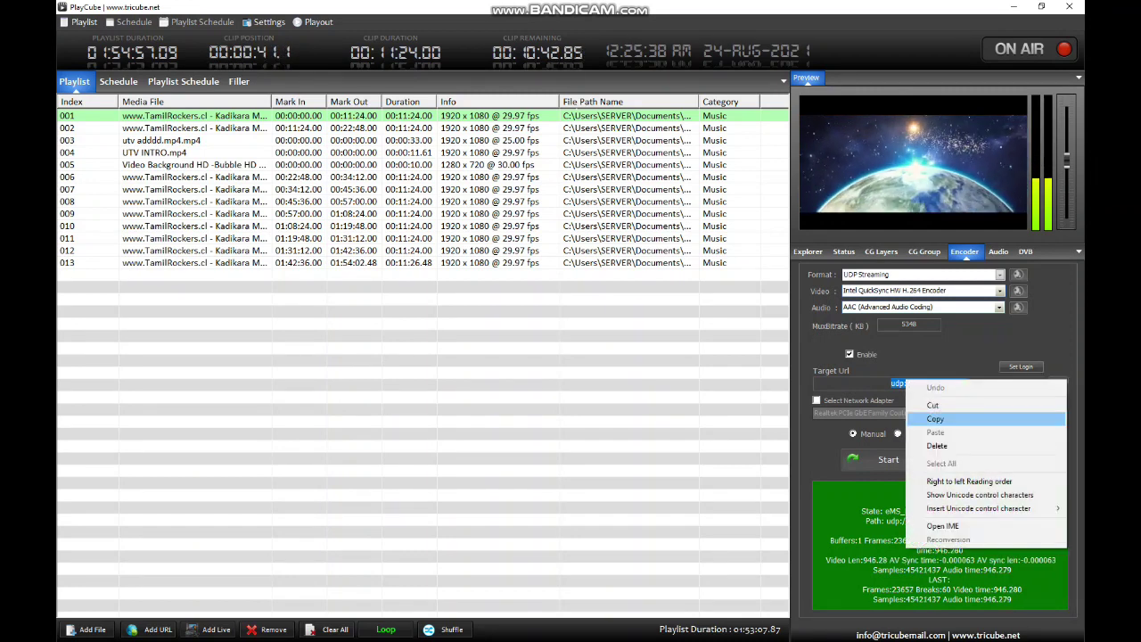
{"action": "left_click", "coordinate": [944, 417]}
Step: Launch VLC media player and bring up its dialog for opening a network stream
{"action": "left_click", "coordinate": [179, 630]}
{"action": "type", "text": "vlc"}
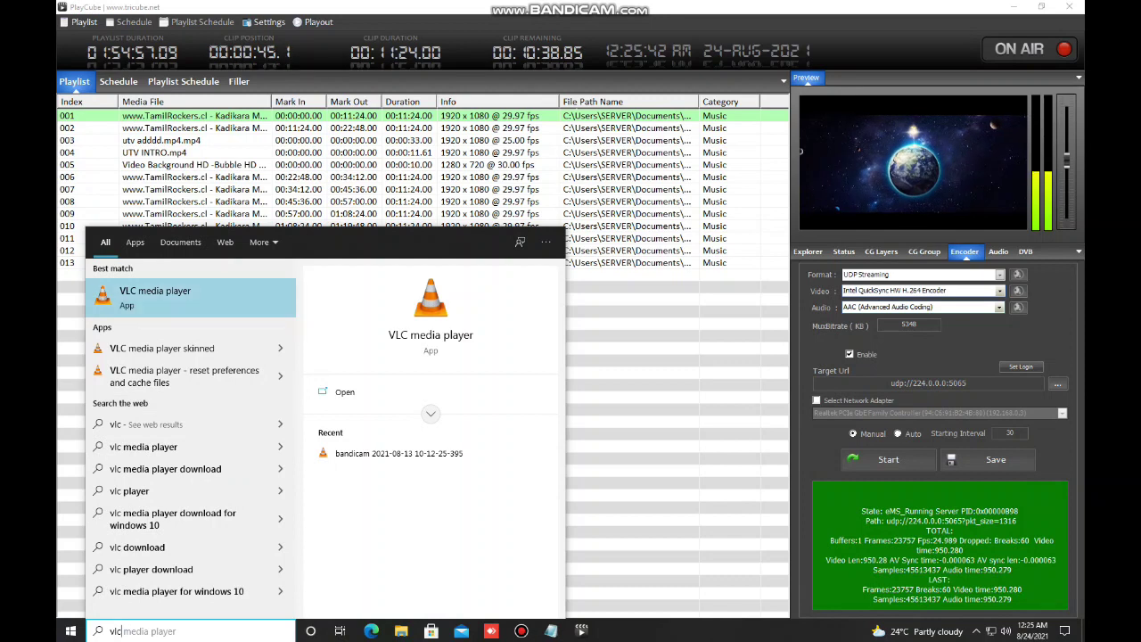
{"action": "key", "text": "Return"}
{"action": "key", "text": "alt+m"}
{"action": "key", "text": "Down"}
{"action": "key", "text": "Down"}
{"action": "key", "text": "Down"}
{"action": "key", "text": "Down"}
{"action": "key", "text": "Return"}
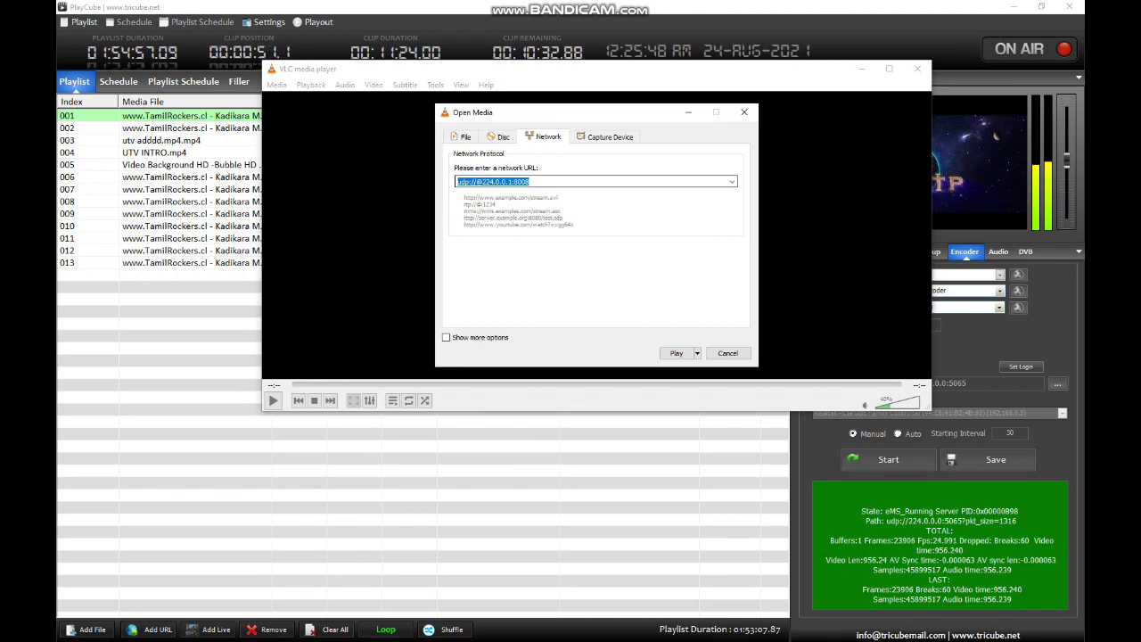
{"action": "key", "text": "End"}
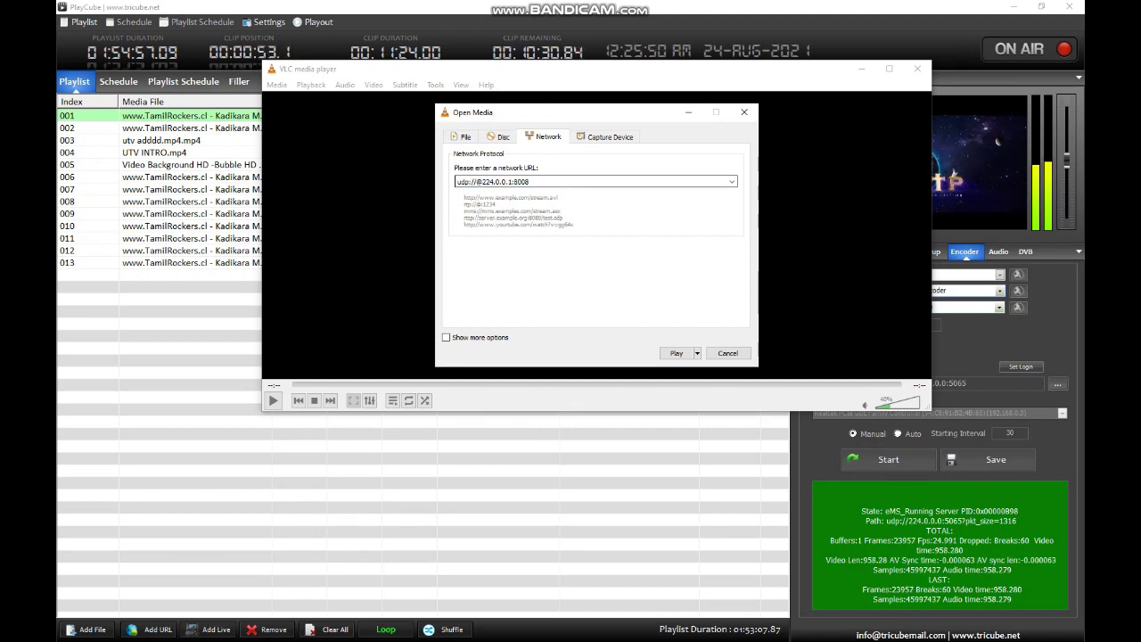
{"action": "key", "text": "shift+Home"}
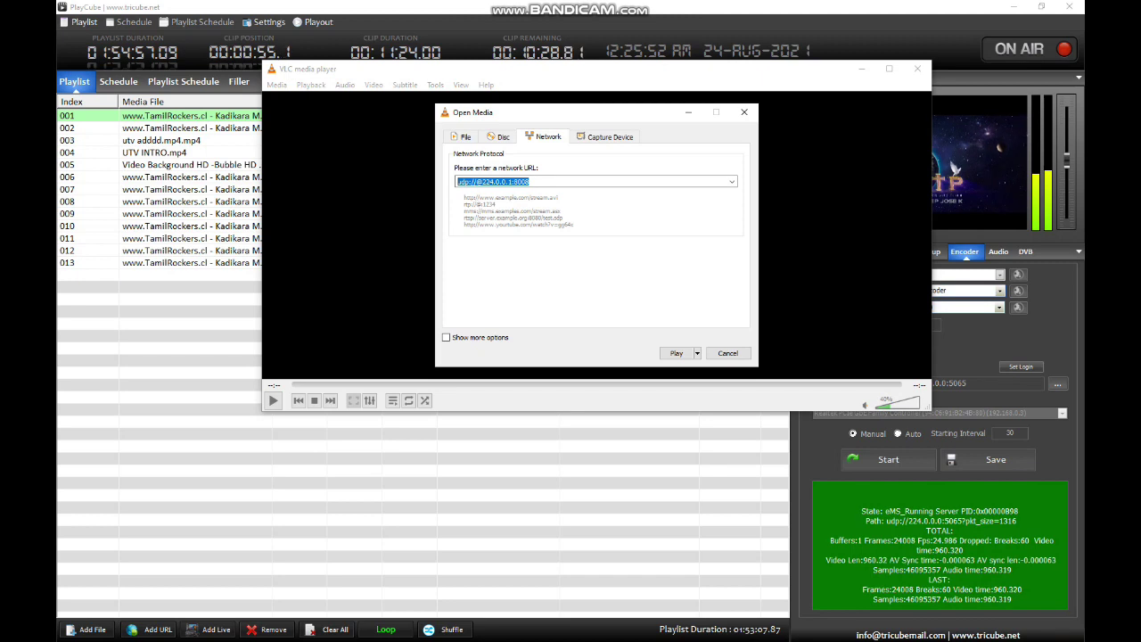
{"action": "key", "text": "ctrl+v"}
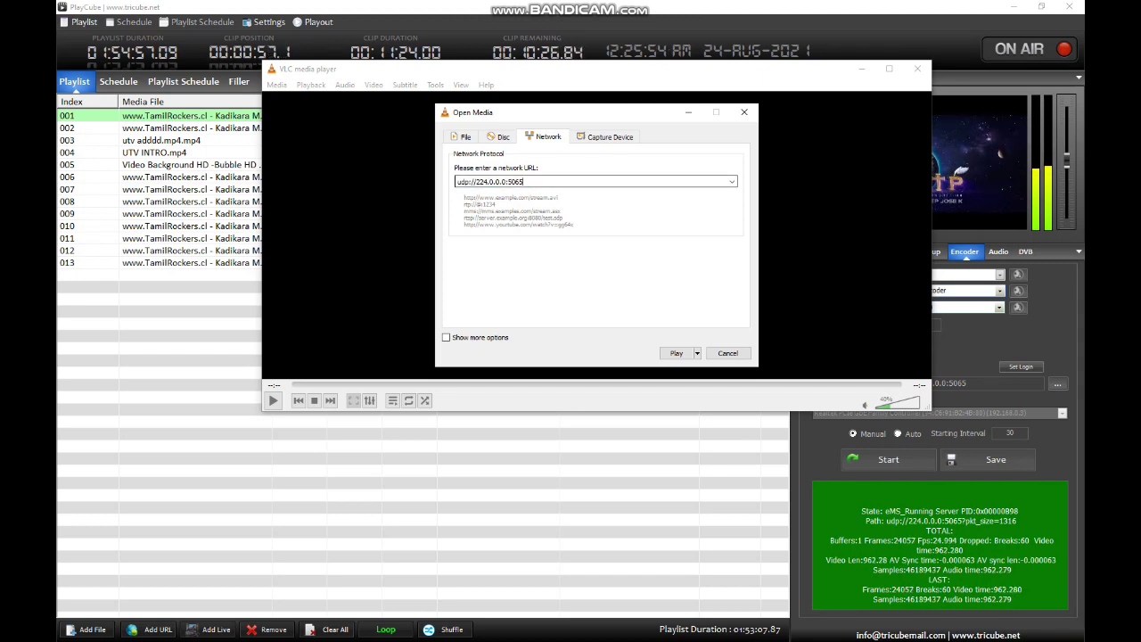
{"action": "left_click", "coordinate": [475, 182]}
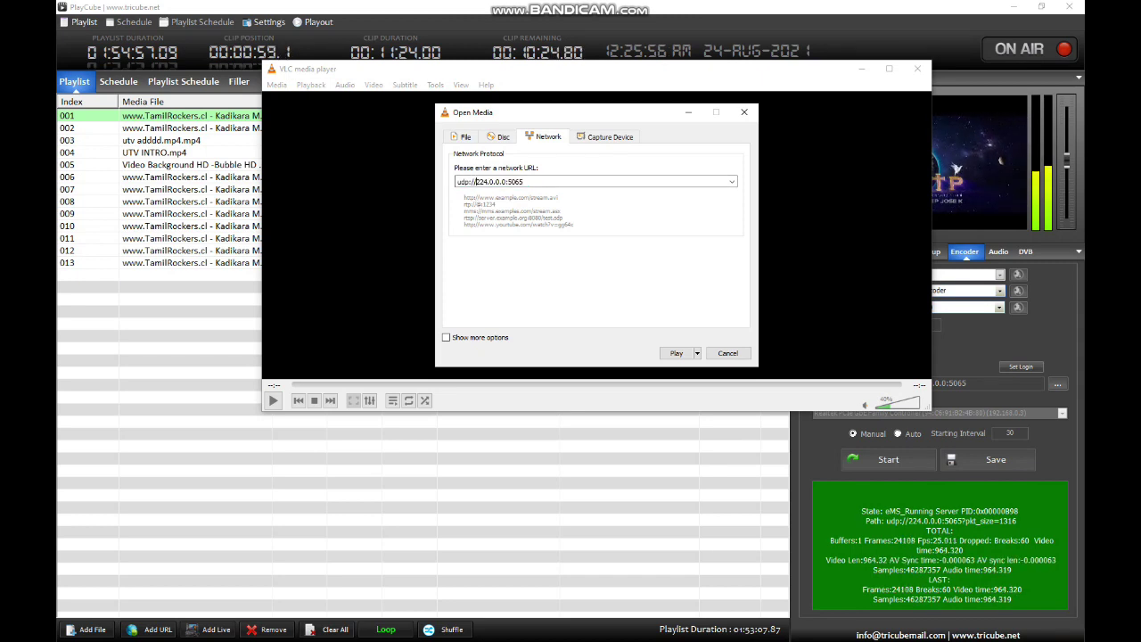
{"action": "type", "text": "@"}
{"action": "key", "text": "shift+End"}
{"action": "left_click", "coordinate": [677, 353]}
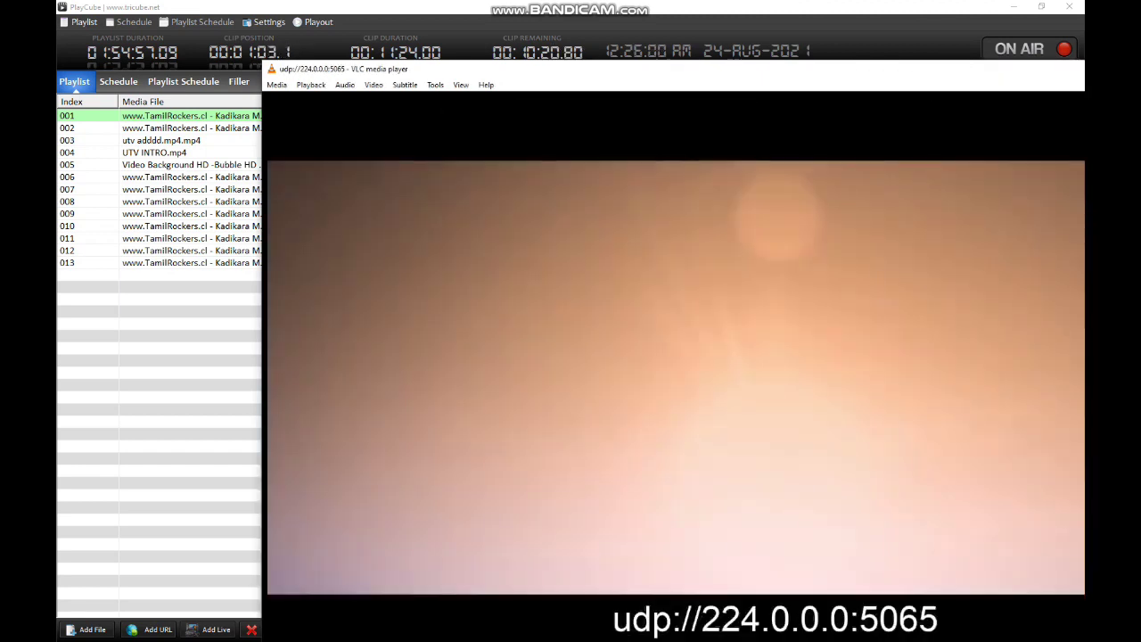
Step: View the UDP stream in full screen, return to the windowed view and close VLC media player
{"action": "key", "text": "f"}
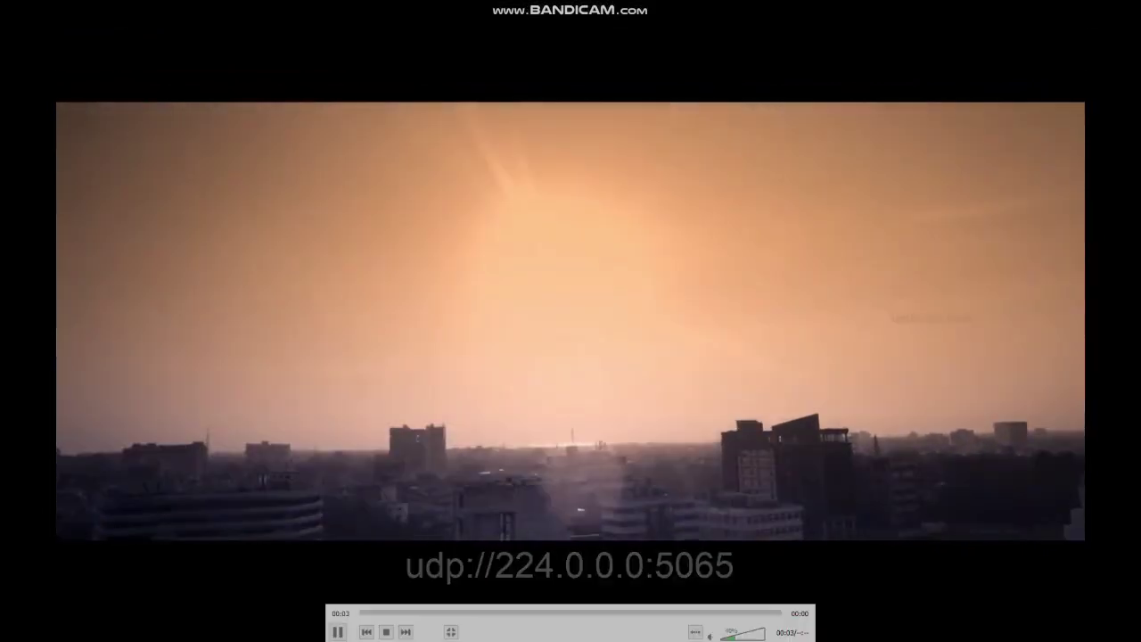
{"action": "key", "text": "Escape"}
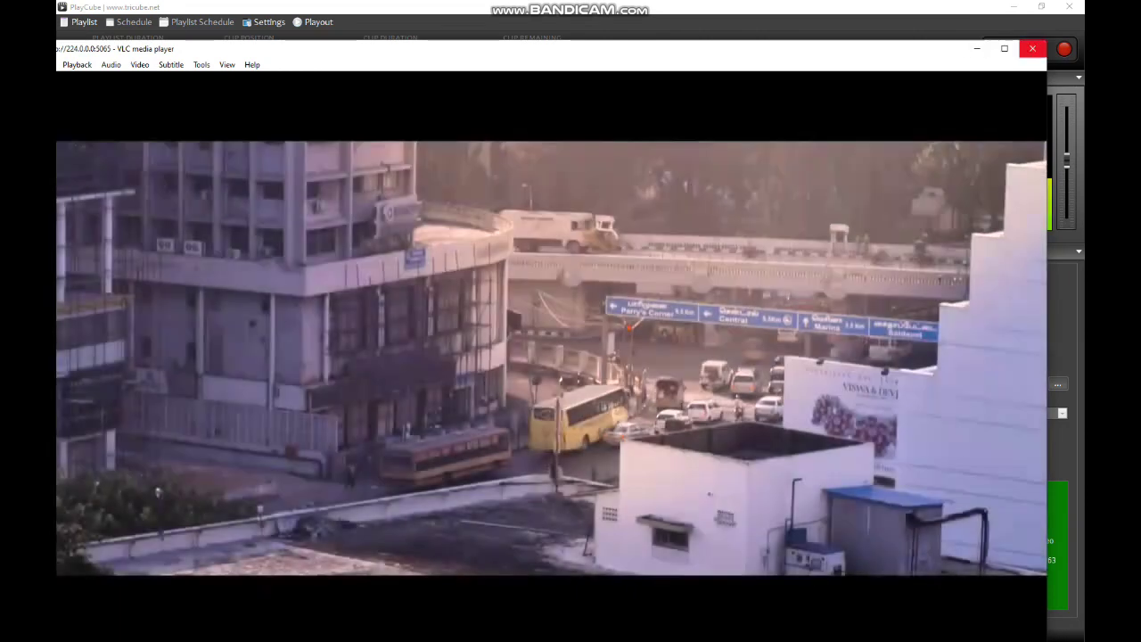
{"action": "left_click", "coordinate": [1033, 48]}
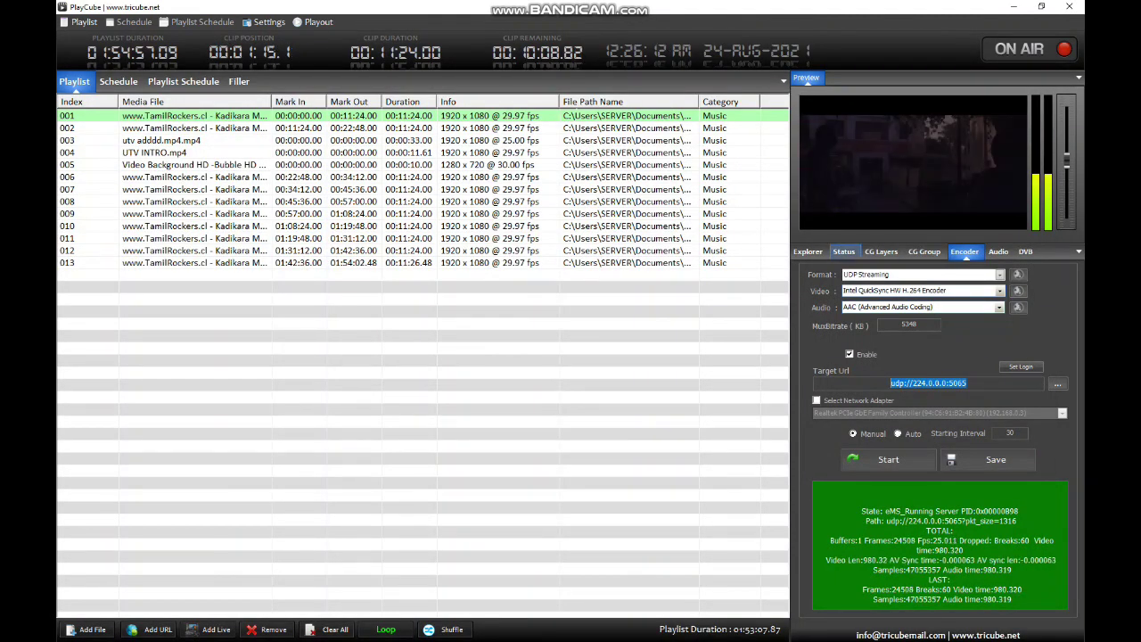
Step: Add a static CG overlay named New Test on the Master Layer
{"action": "left_click", "coordinate": [924, 251]}
{"action": "left_click", "coordinate": [882, 252]}
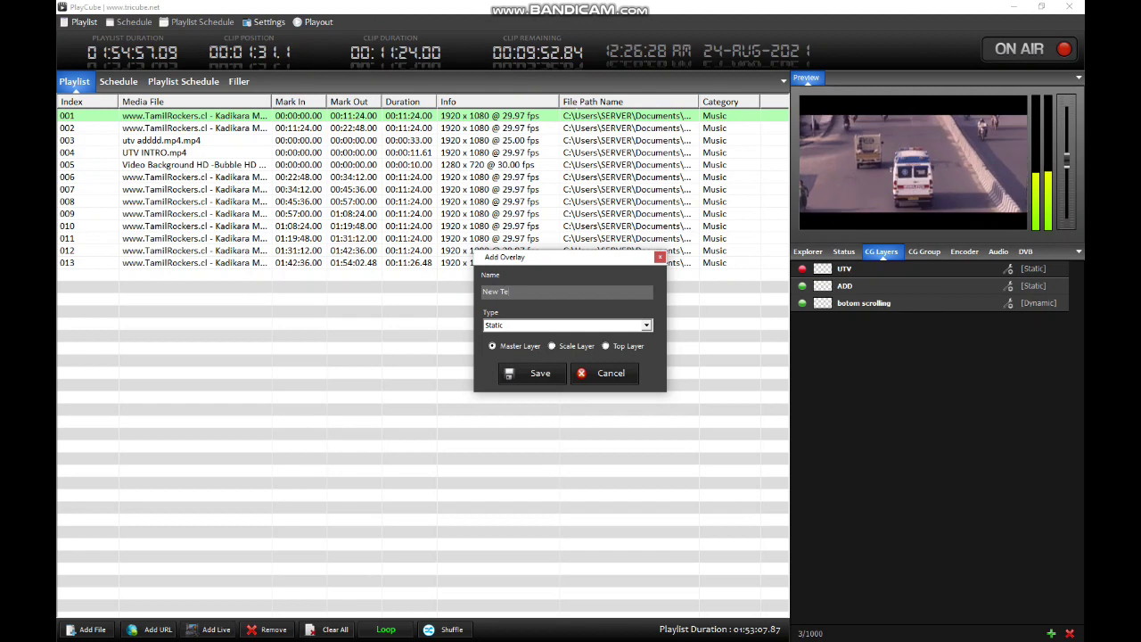
{"action": "key", "text": "Return"}
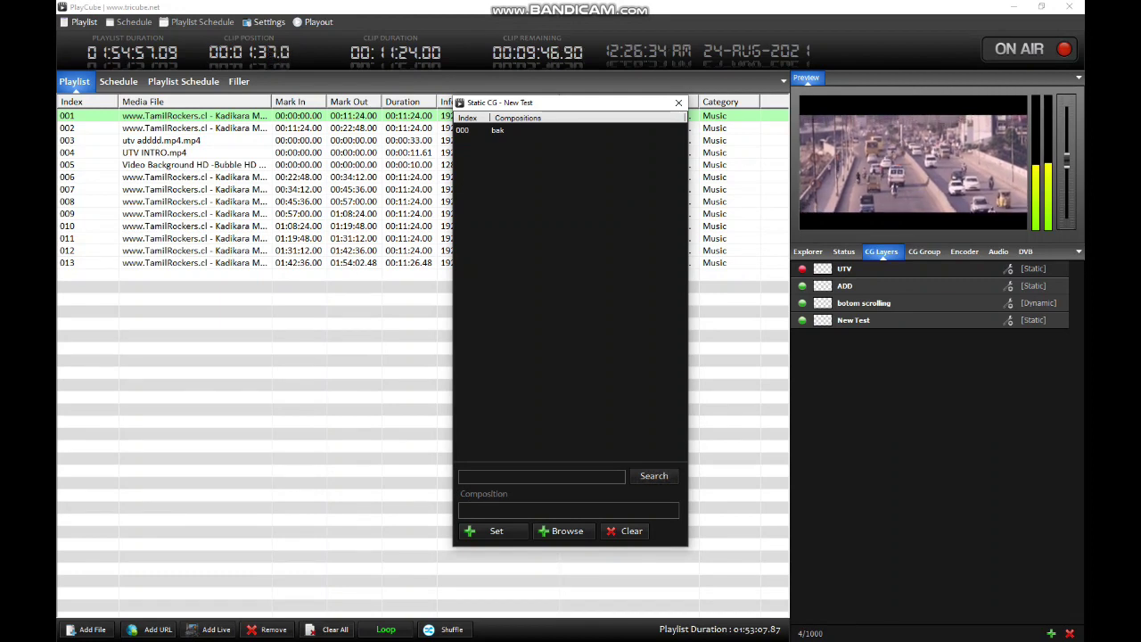
Step: Load temp.dll from the CG_TEST folder as the New Test layer's composition, set it on air and close the Static CG window
{"action": "left_click", "coordinate": [562, 531]}
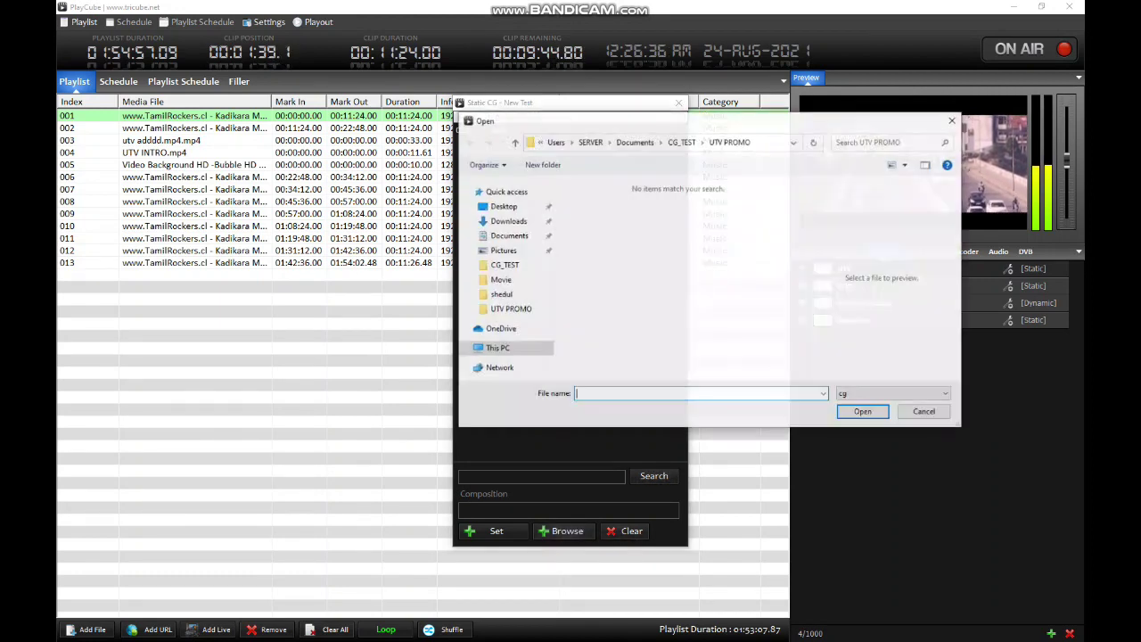
{"action": "left_click", "coordinate": [681, 141]}
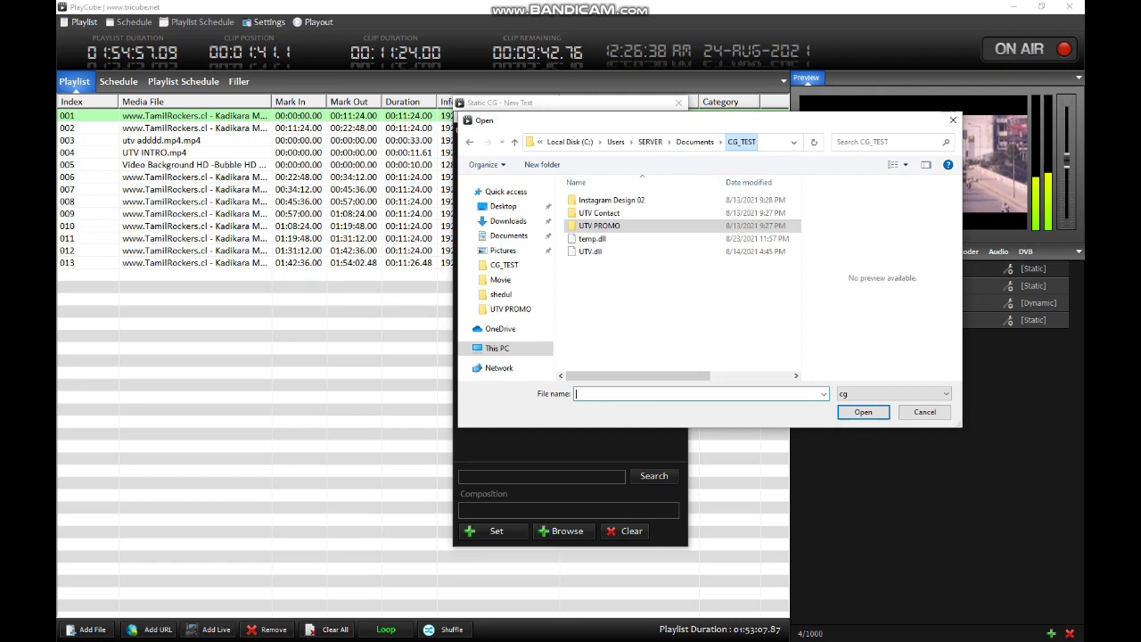
{"action": "left_click", "coordinate": [592, 238]}
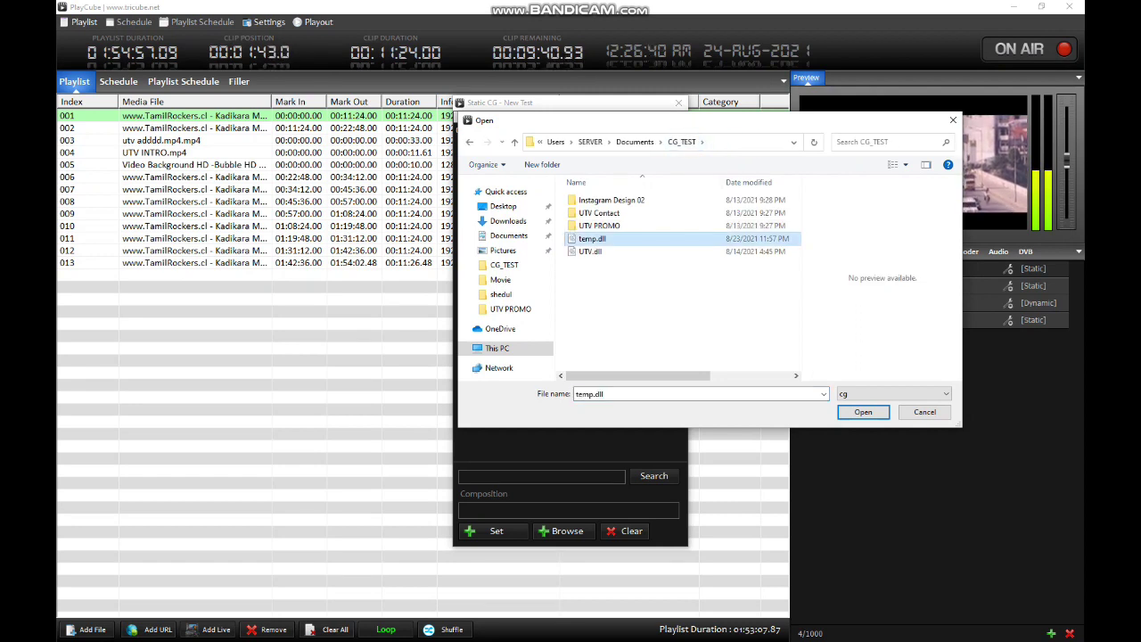
{"action": "left_click", "coordinate": [864, 411]}
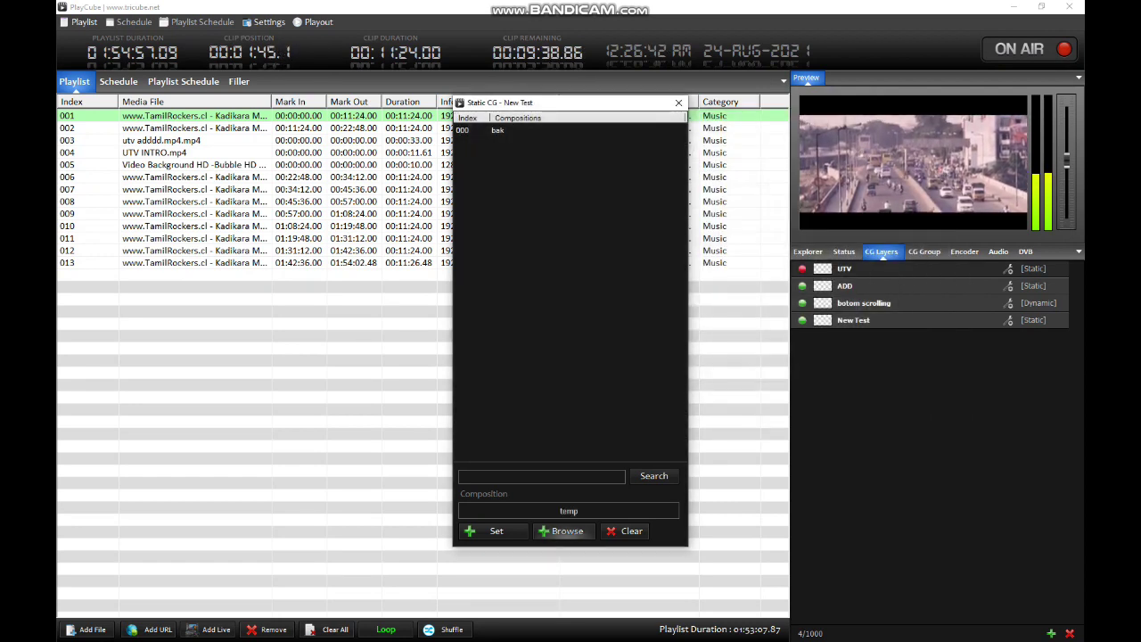
{"action": "left_click", "coordinate": [490, 531]}
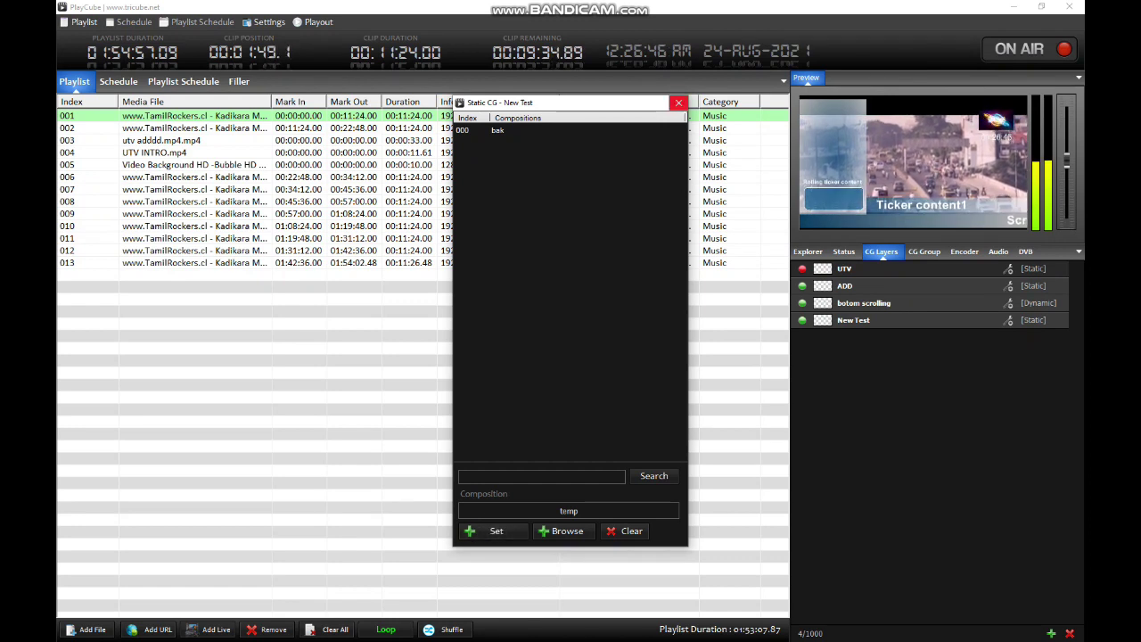
{"action": "left_click", "coordinate": [679, 103]}
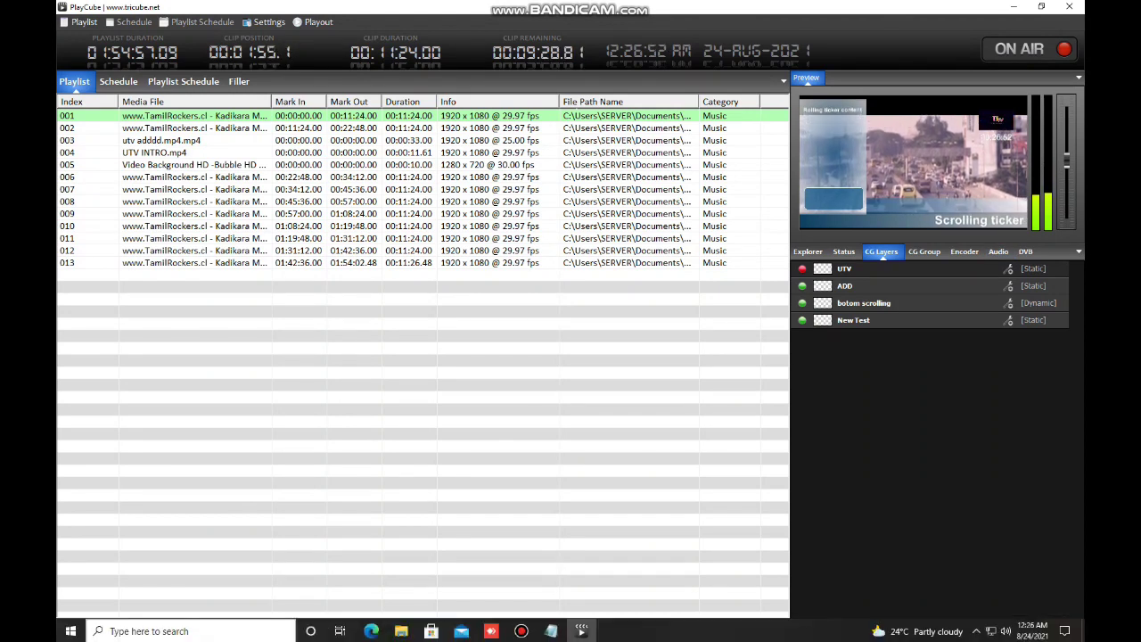
{"action": "left_click", "coordinate": [125, 632]}
{"action": "left_click", "coordinate": [324, 317]}
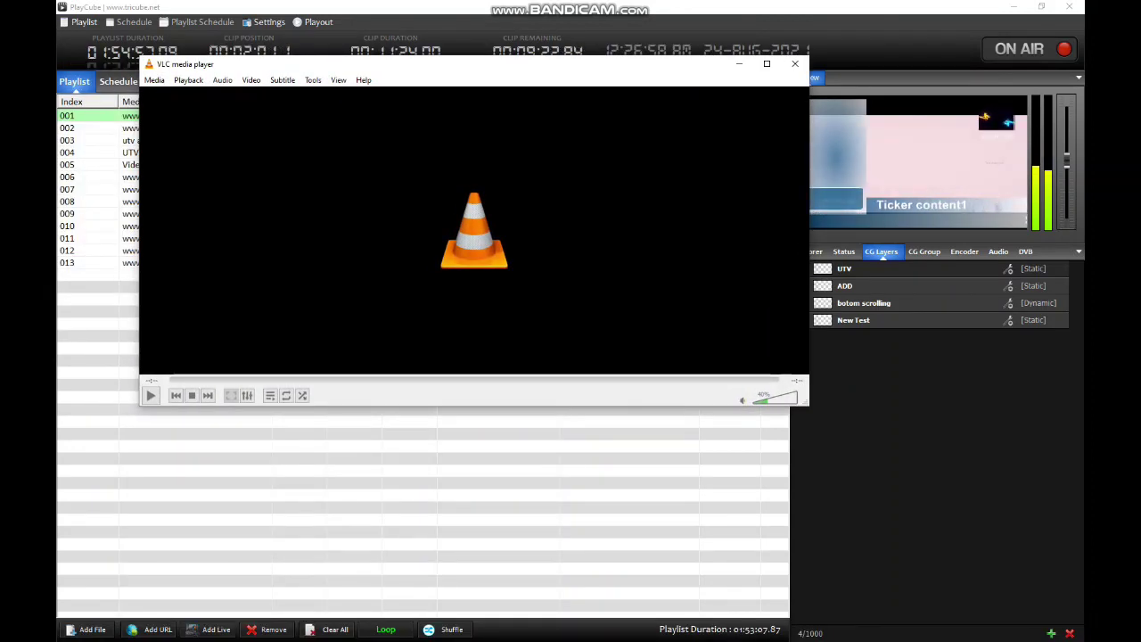
{"action": "left_click", "coordinate": [153, 79]}
{"action": "left_click", "coordinate": [183, 148]}
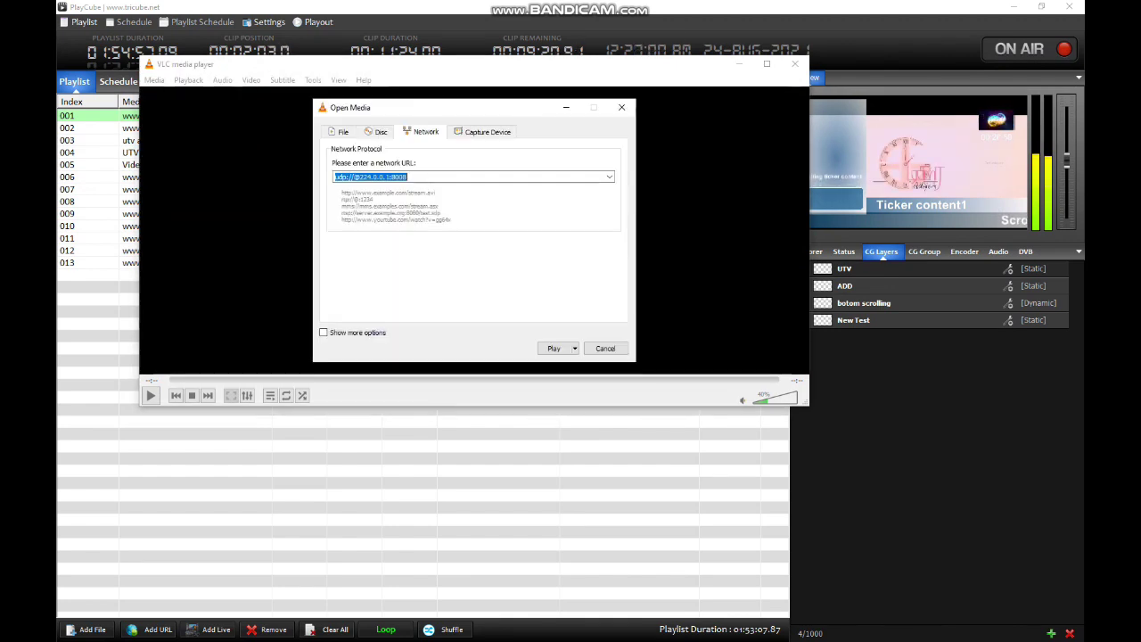
{"action": "left_click", "coordinate": [554, 348]}
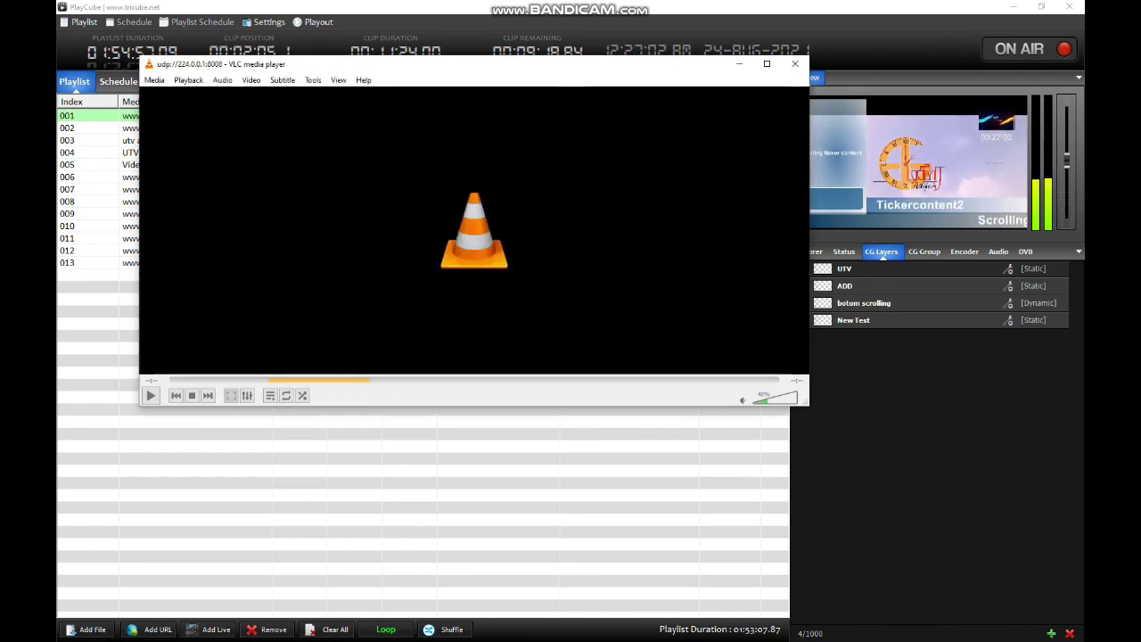
{"action": "key", "text": "alt+m"}
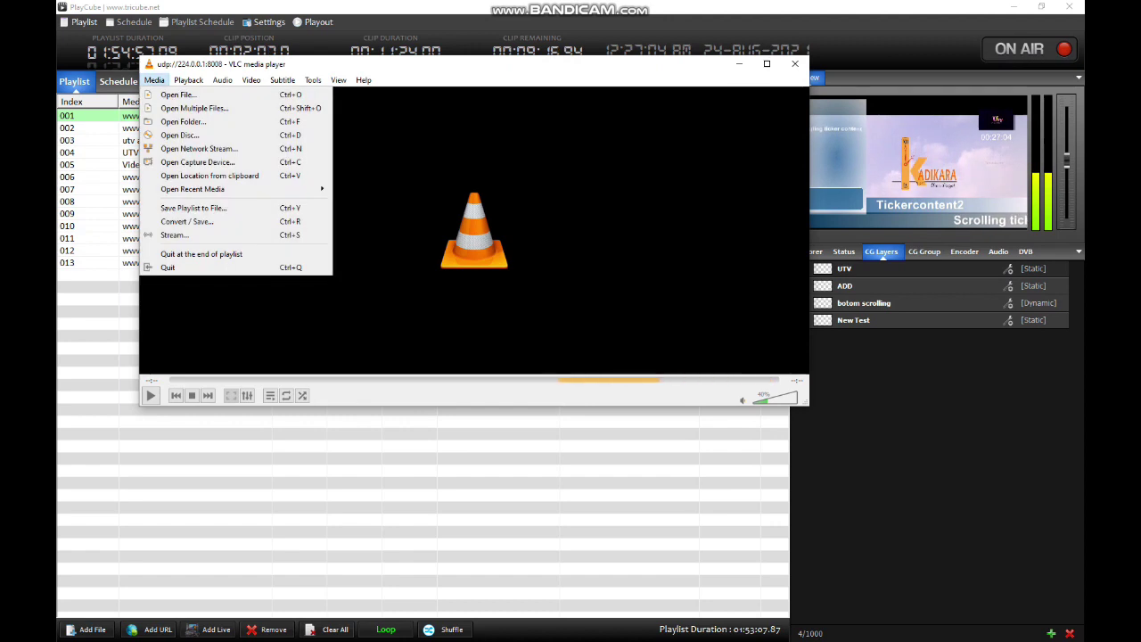
{"action": "key", "text": "Return"}
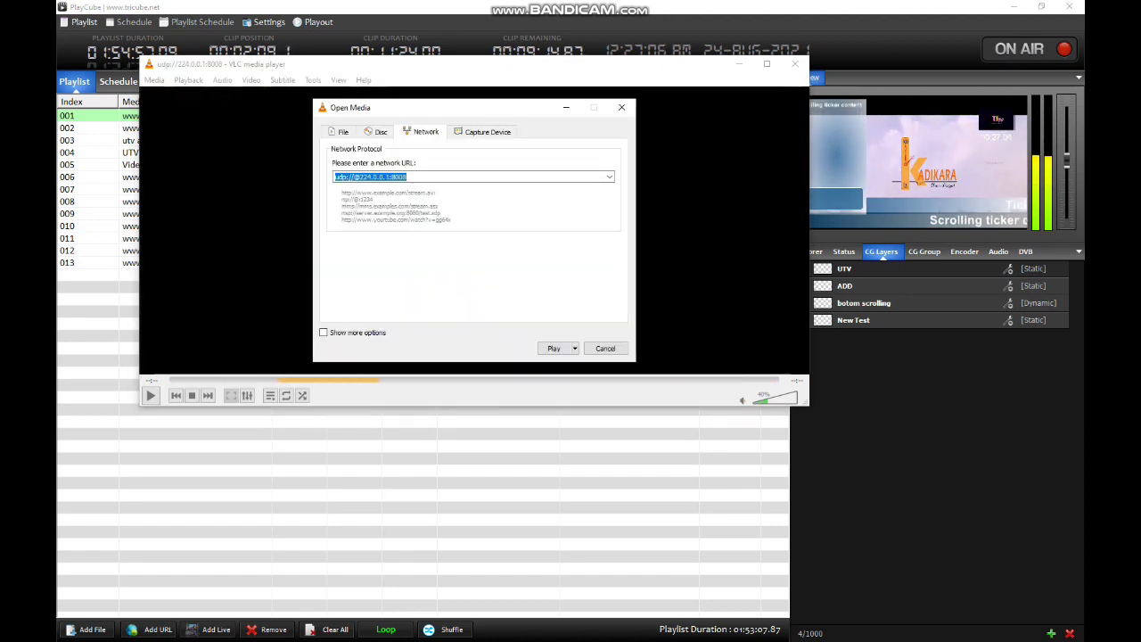
{"action": "type", "text": "udp://224.0.0.0:5005"}
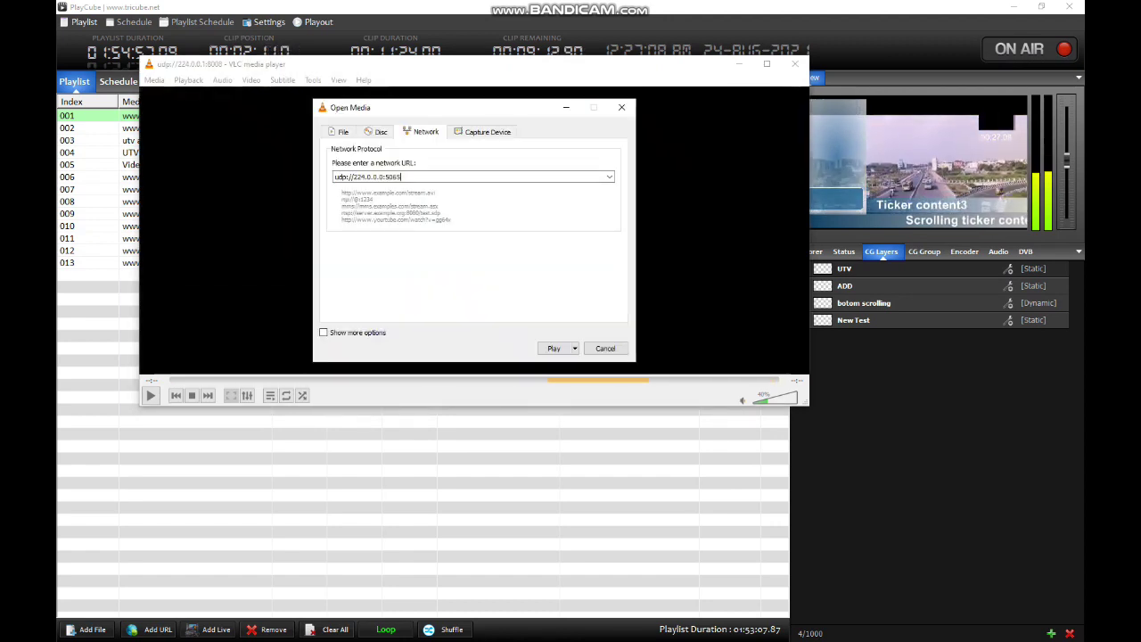
{"action": "left_click", "coordinate": [351, 177]}
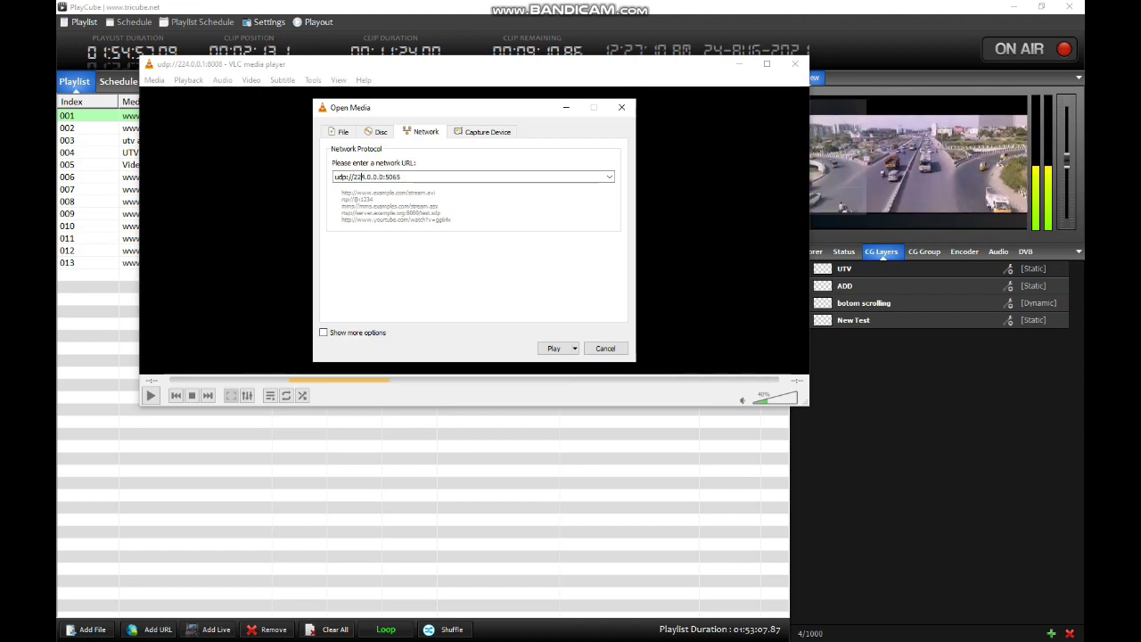
{"action": "type", "text": "@"}
{"action": "key", "text": "shift+End"}
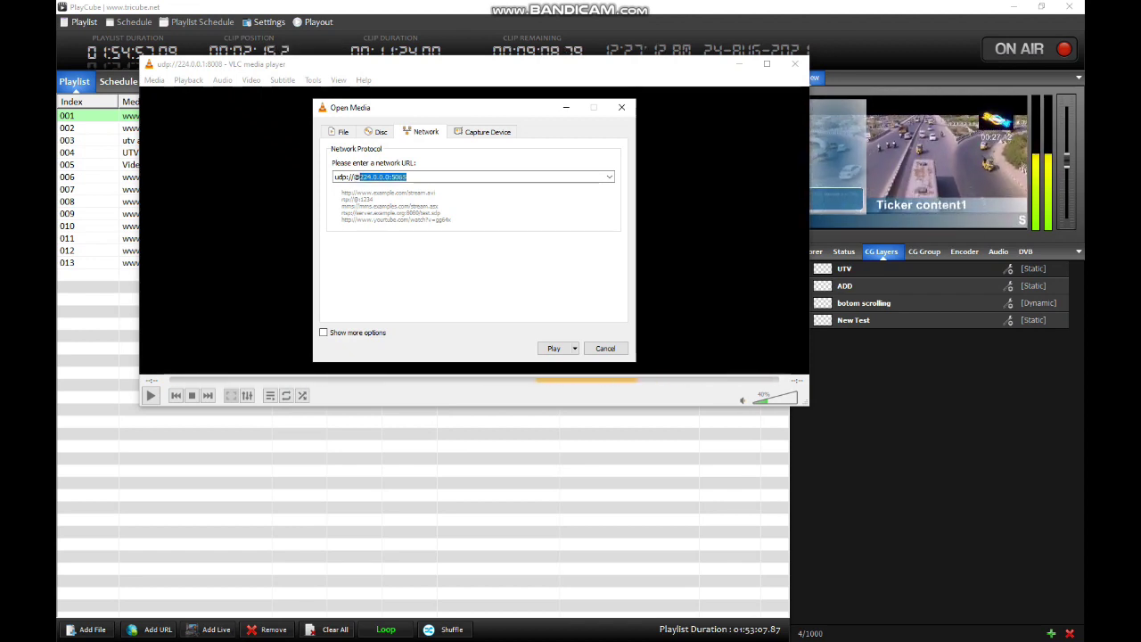
{"action": "key", "text": "End"}
{"action": "key", "text": "Return"}
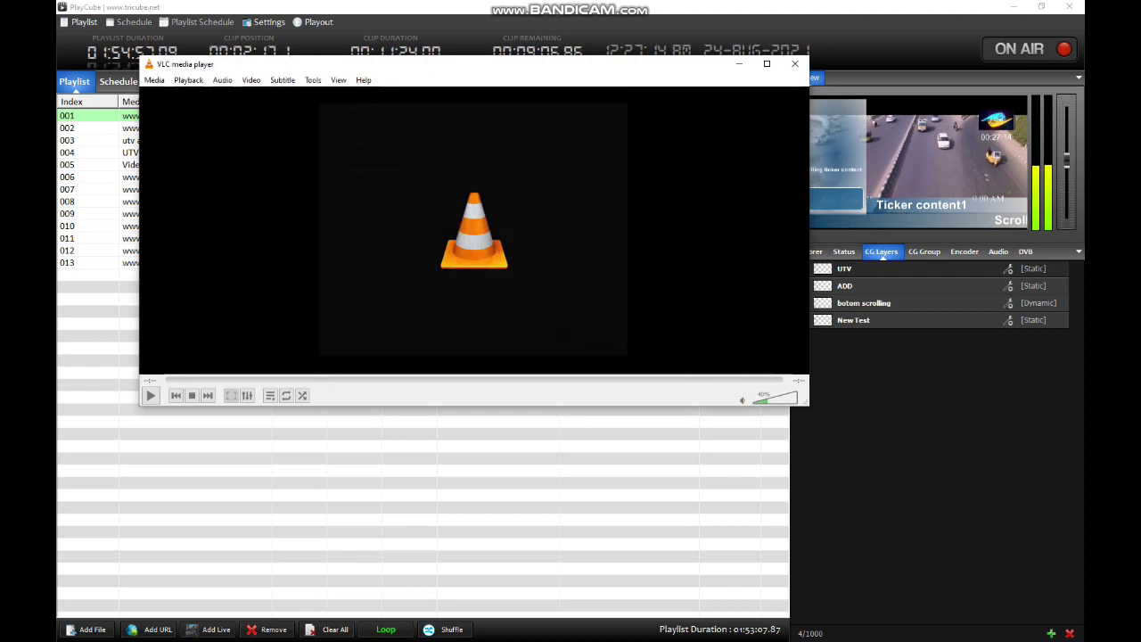
{"action": "key", "text": "f"}
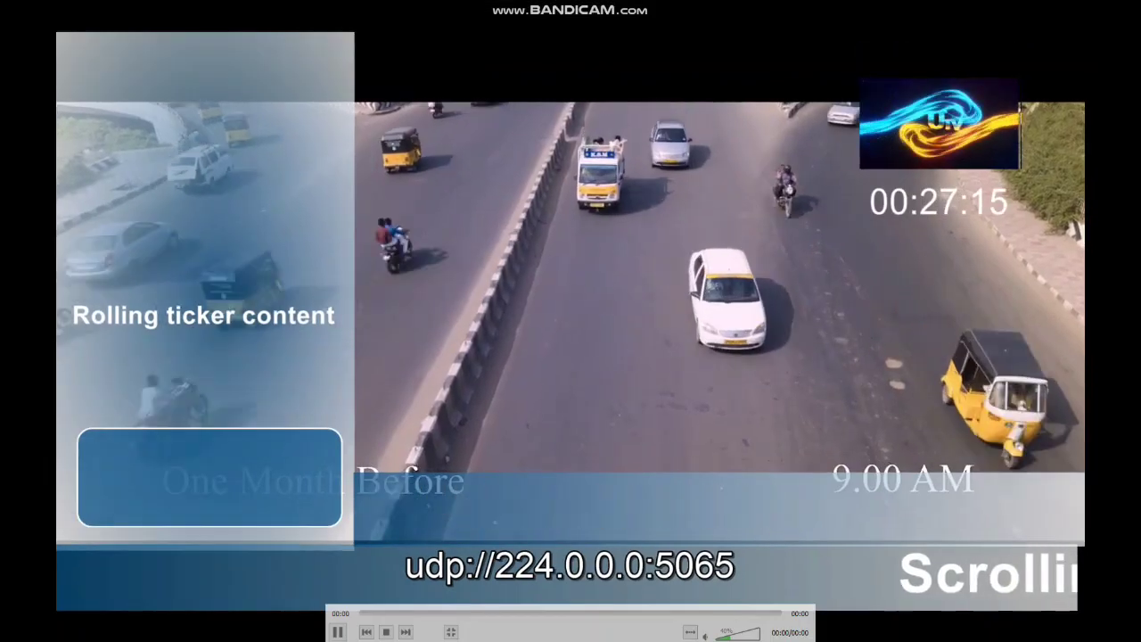